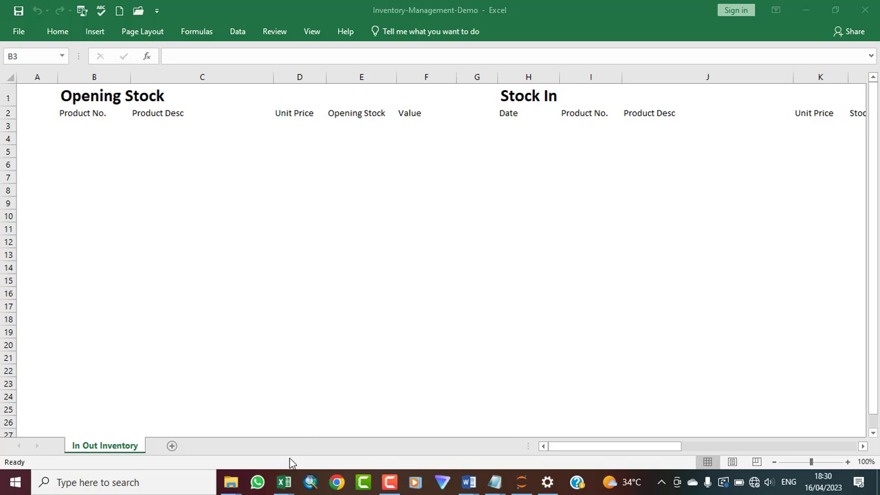
Step: Review the product list with unit prices and opening stock in Book1, and return to the Inventory-Management-Demo workbook
{"action": "mouse_move", "coordinate": [284, 483]}
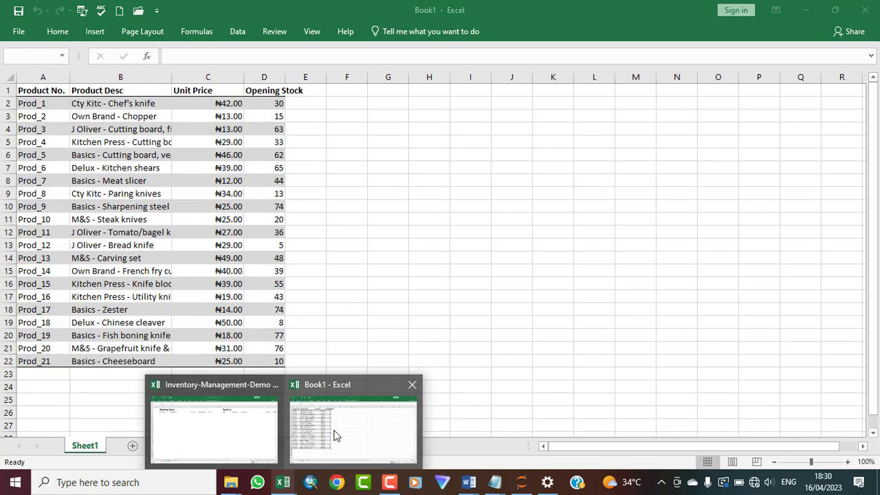
{"action": "left_click", "coordinate": [336, 435]}
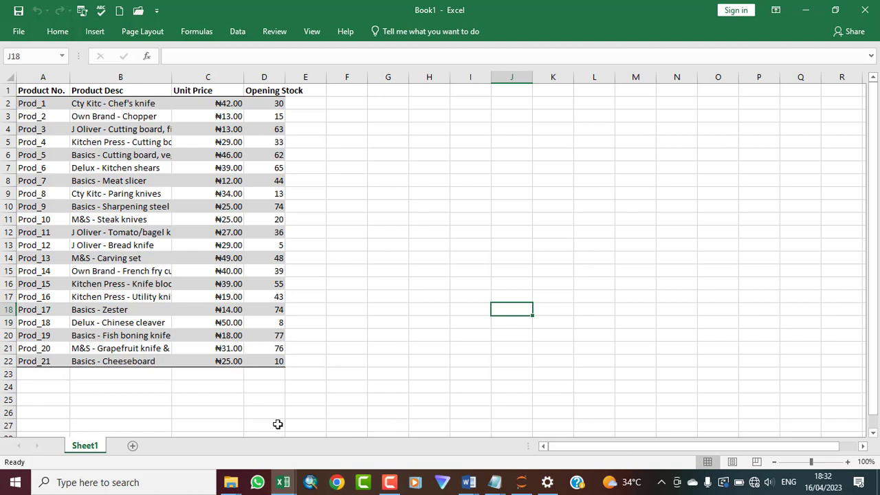
{"action": "mouse_move", "coordinate": [283, 480]}
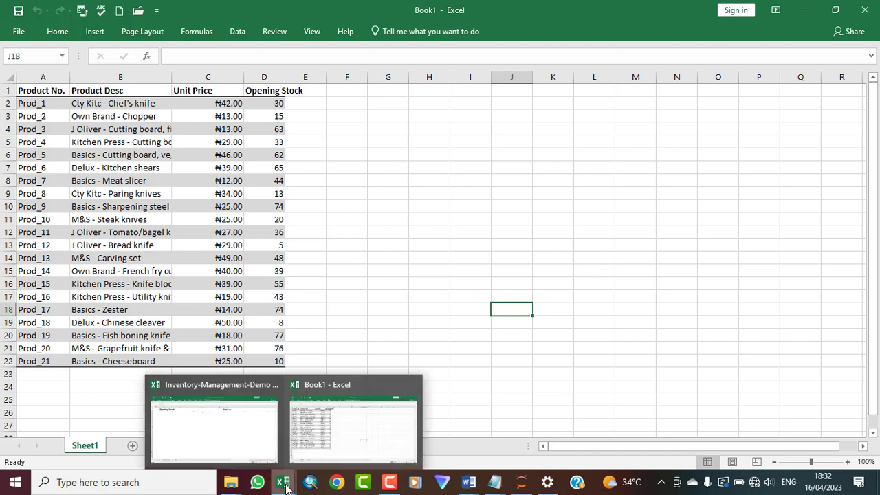
{"action": "left_click", "coordinate": [220, 446]}
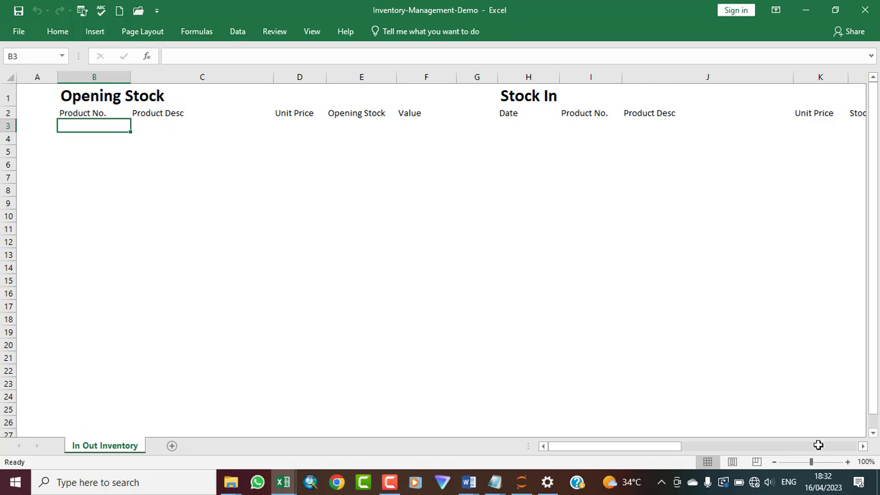
Step: Examine the column headings of the Opening Stock, Stock In, Stock Out and Closing Stock sections on the In Out Inventory sheet
{"action": "left_click", "coordinate": [862, 447]}
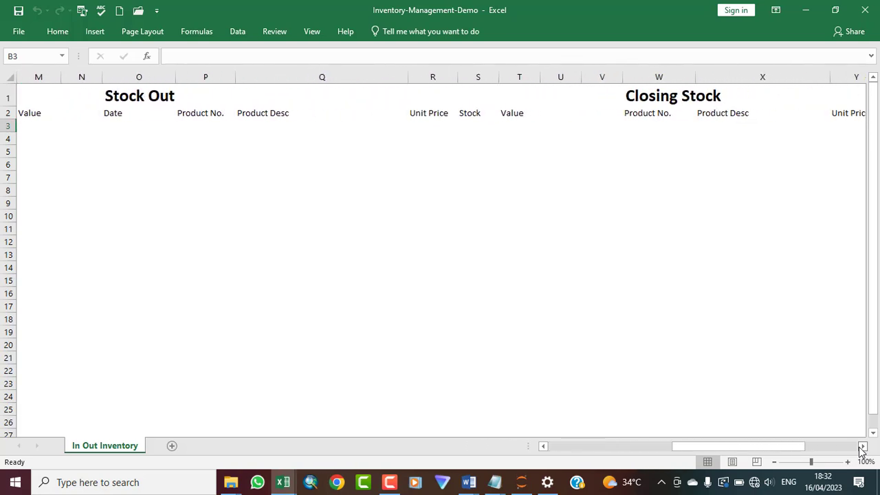
{"action": "left_click", "coordinate": [862, 447]}
{"action": "left_click", "coordinate": [863, 447]}
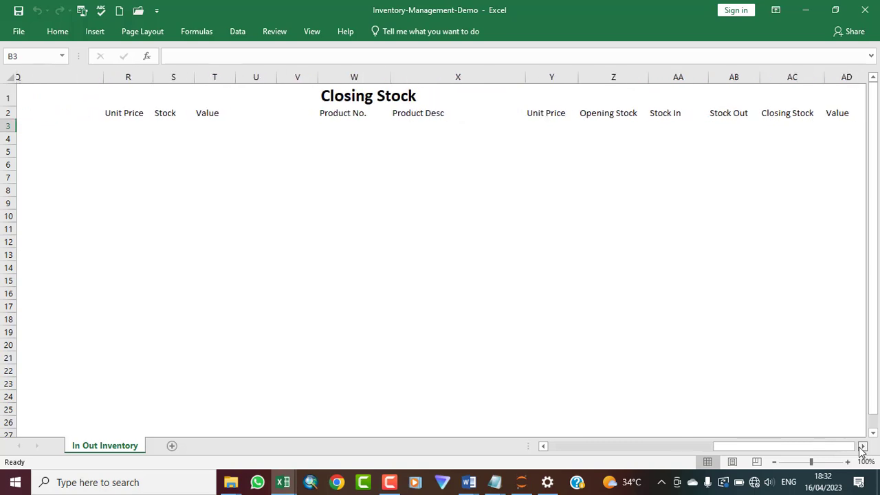
{"action": "left_click", "coordinate": [543, 447]}
{"action": "left_click", "coordinate": [543, 447]}
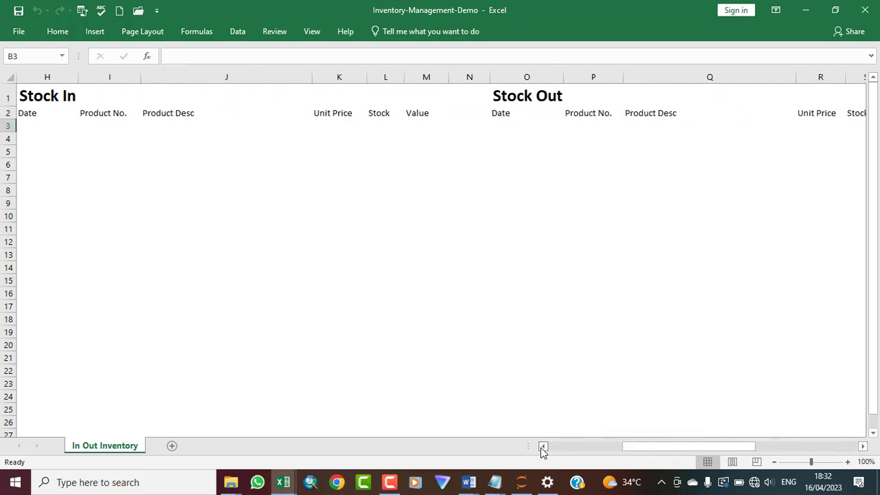
{"action": "left_click", "coordinate": [543, 447]}
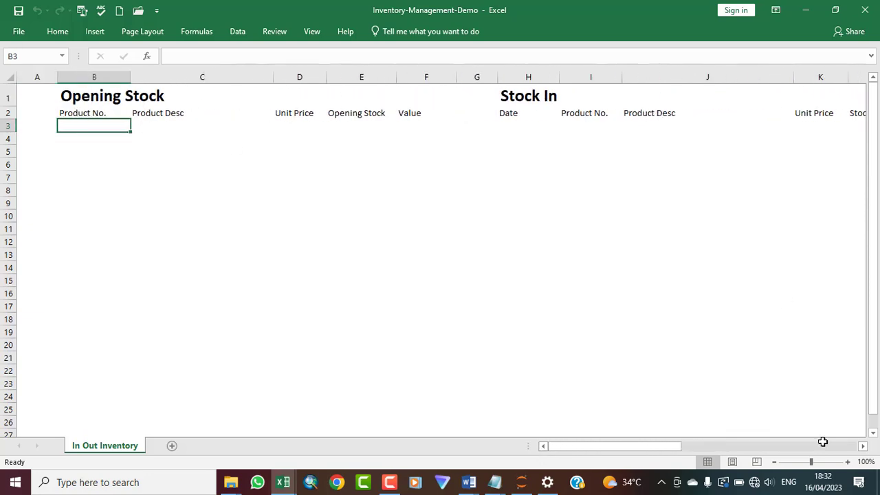
{"action": "left_click", "coordinate": [863, 447]}
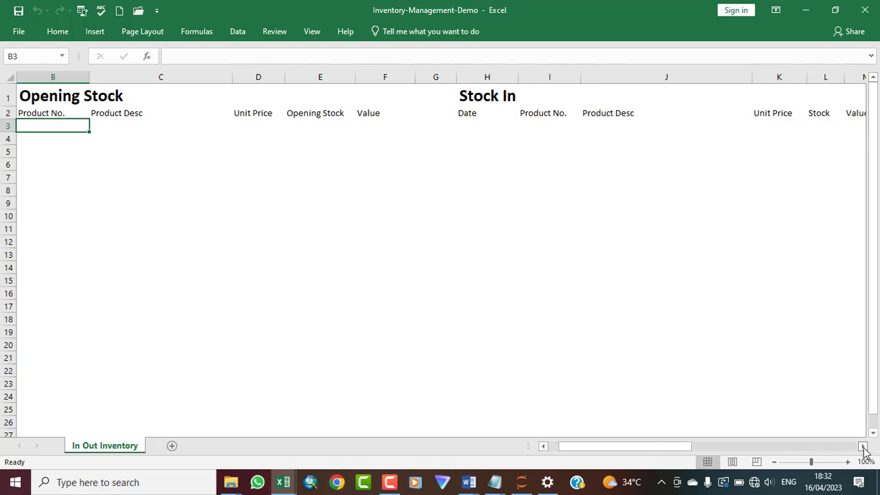
{"action": "left_click", "coordinate": [863, 447]}
{"action": "left_click", "coordinate": [863, 447]}
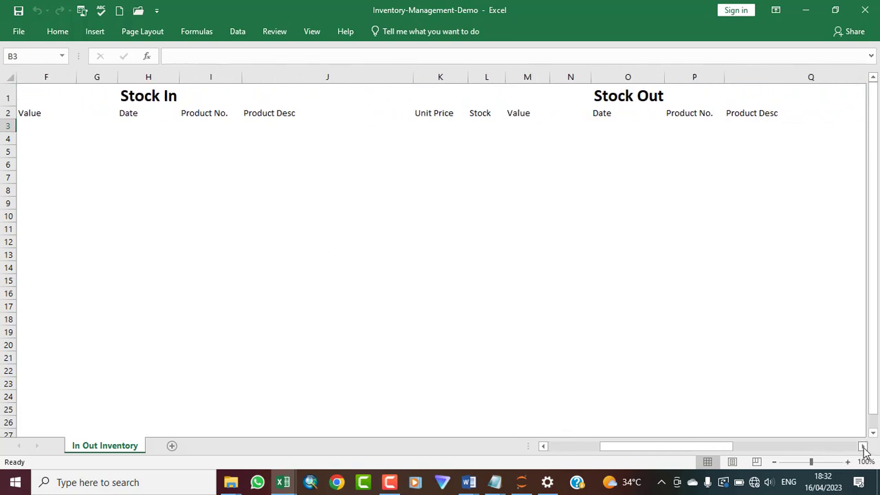
{"action": "left_click", "coordinate": [863, 447]}
{"action": "left_click", "coordinate": [863, 447]}
{"action": "left_click", "coordinate": [863, 448]}
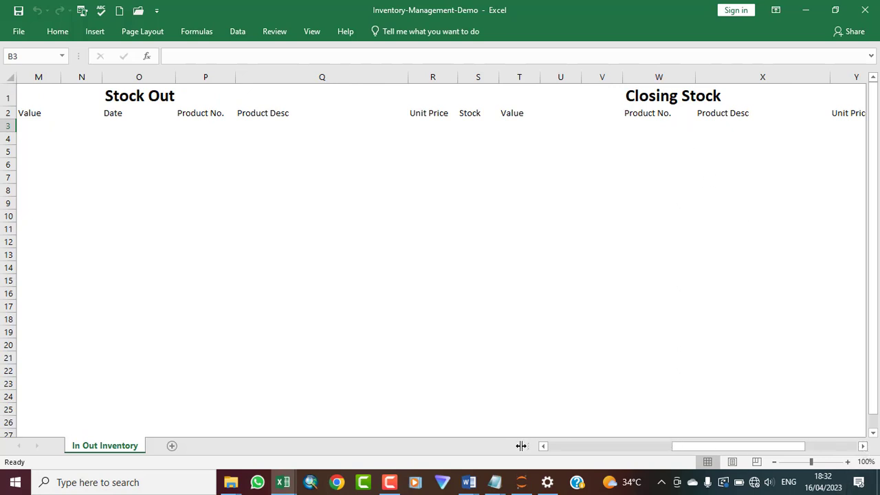
{"action": "left_click", "coordinate": [543, 448]}
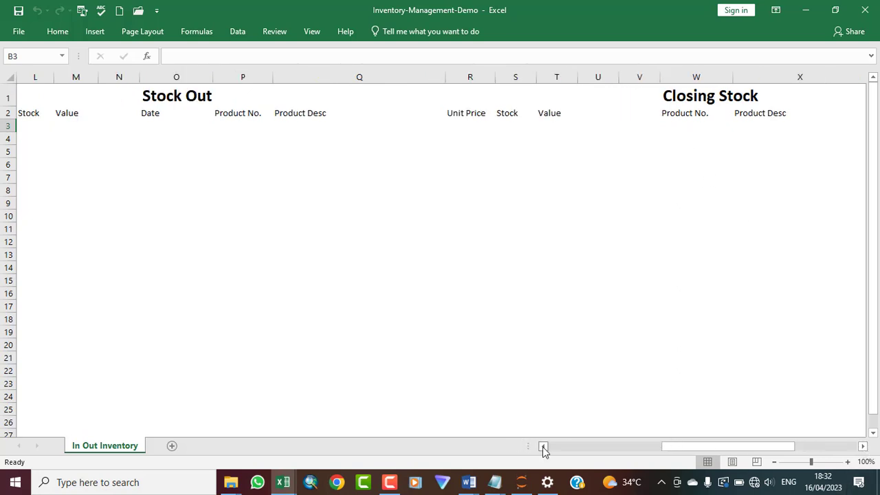
{"action": "left_click", "coordinate": [544, 447]}
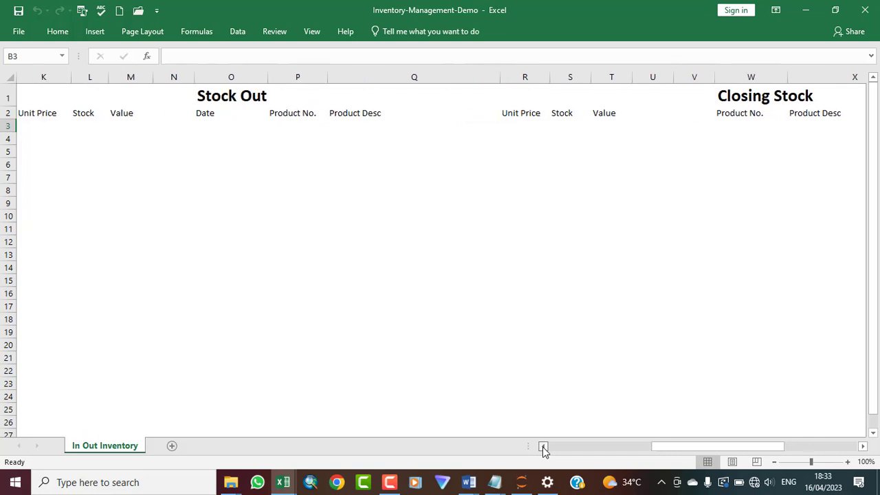
{"action": "left_click", "coordinate": [544, 447]}
{"action": "left_click", "coordinate": [543, 447]}
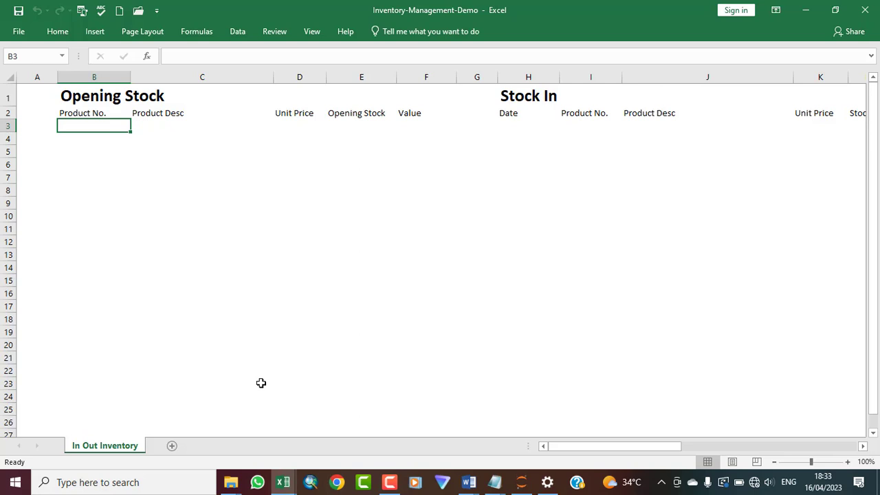
Step: Convert the Opening Stock headings in B2:F2 into a table, with that row as its headers
{"action": "left_click", "coordinate": [67, 114]}
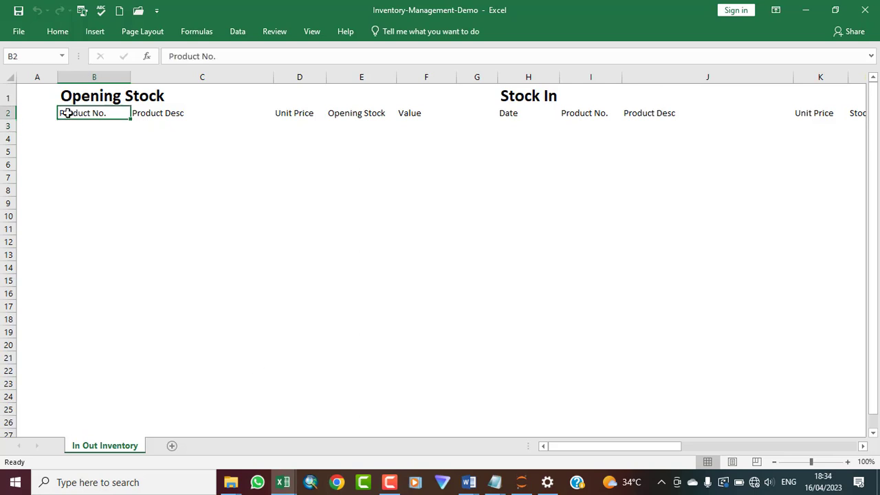
{"action": "left_click_drag", "start_coordinate": [68, 113], "coordinate": [408, 115]}
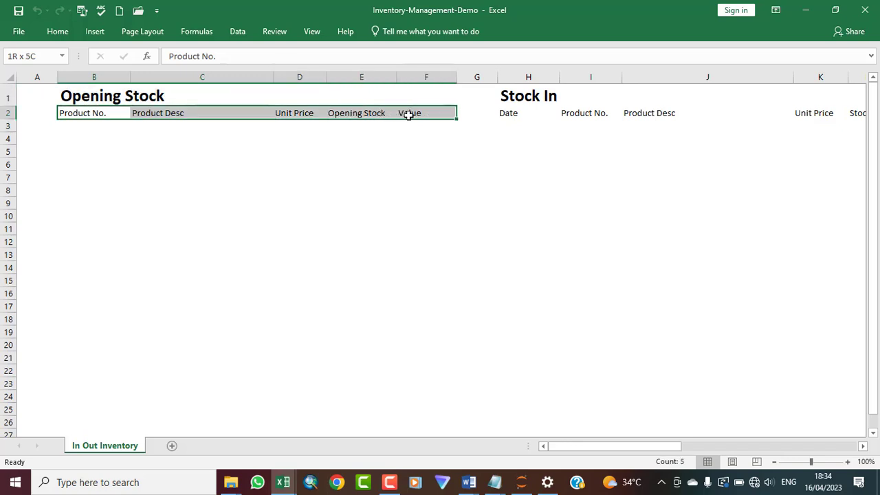
{"action": "left_click_drag", "start_coordinate": [408, 115], "coordinate": [408, 115]}
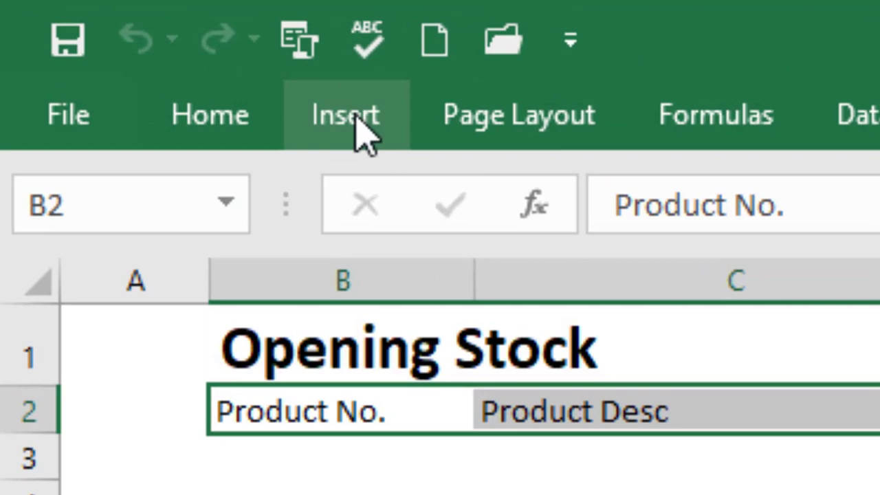
{"action": "left_click", "coordinate": [356, 114]}
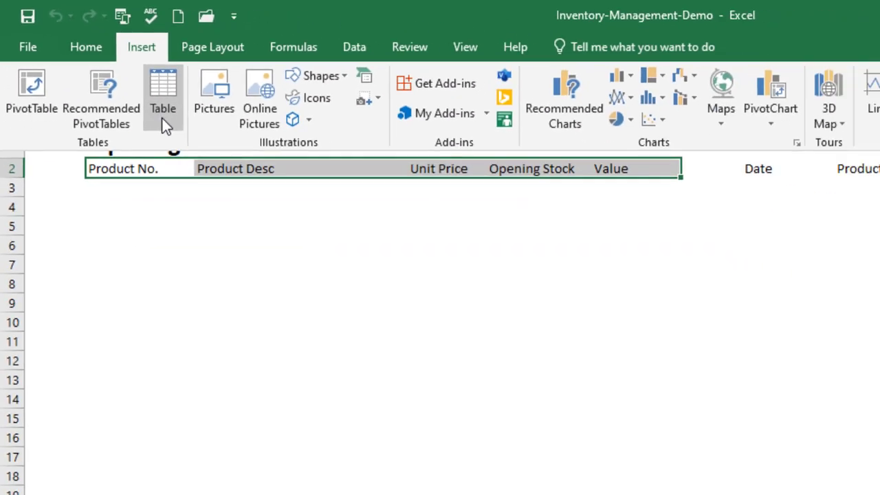
{"action": "left_click", "coordinate": [158, 114]}
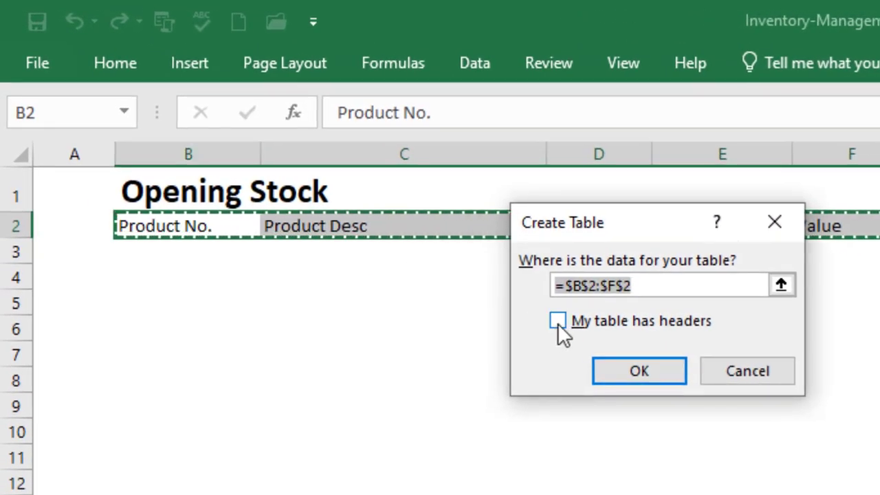
{"action": "left_click", "coordinate": [558, 325]}
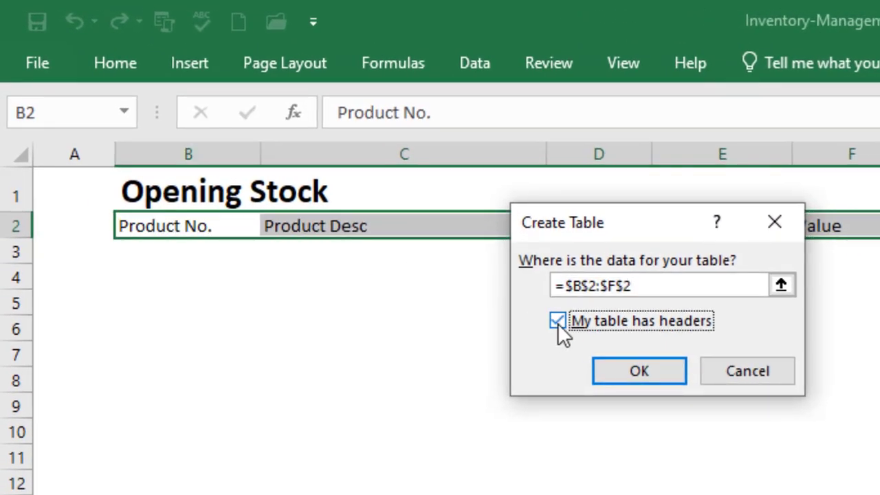
{"action": "left_click", "coordinate": [631, 378]}
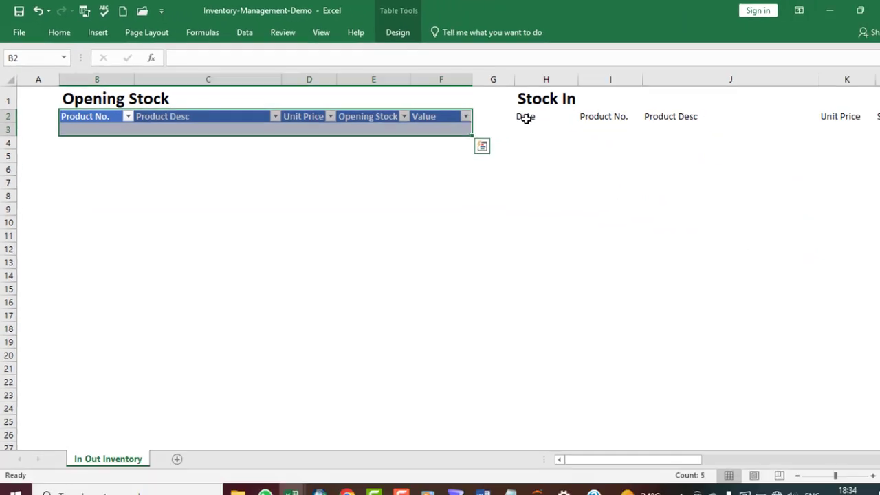
{"action": "left_click", "coordinate": [526, 118]}
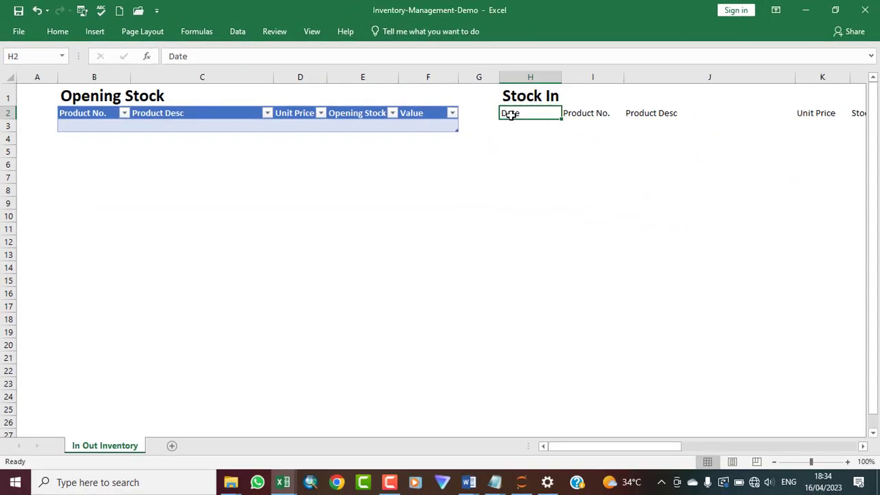
{"action": "left_click_drag", "start_coordinate": [513, 117], "coordinate": [791, 139]}
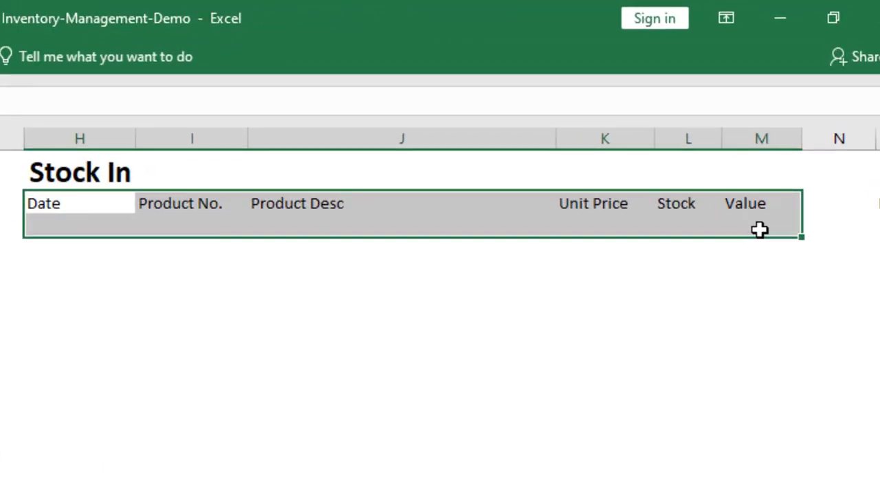
{"action": "left_click_drag", "start_coordinate": [759, 230], "coordinate": [760, 230]}
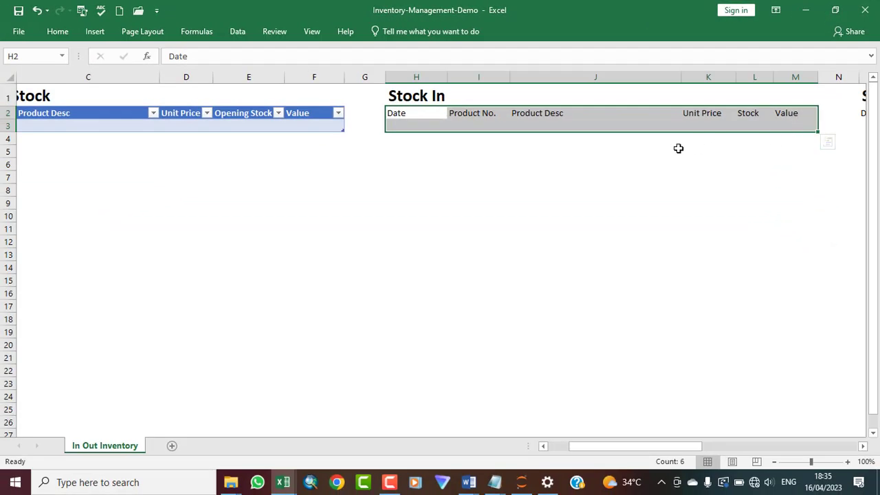
{"action": "left_click", "coordinate": [678, 148]}
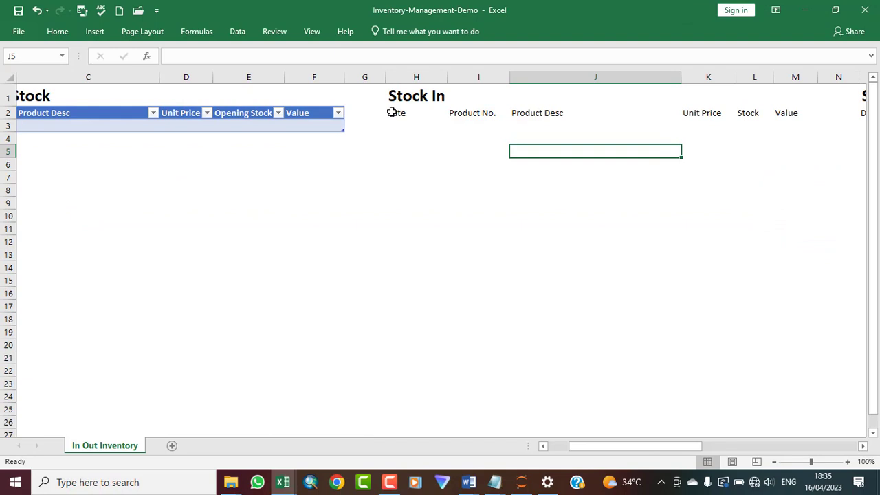
{"action": "left_click", "coordinate": [392, 111]}
{"action": "double_click", "coordinate": [398, 113]}
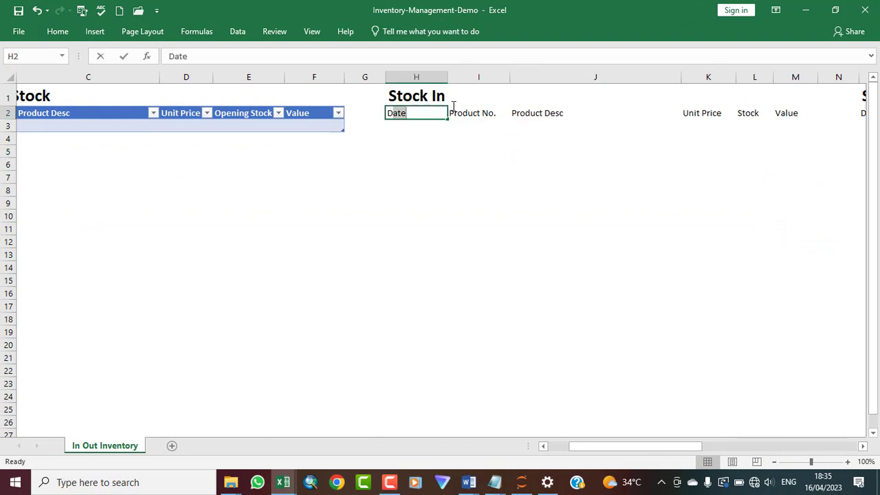
{"action": "left_click", "coordinate": [415, 163]}
Step: Convert the Stock In headings in H2:M2 into a table, with that row as its headers
{"action": "left_click", "coordinate": [399, 112]}
{"action": "left_click_drag", "start_coordinate": [399, 113], "coordinate": [779, 115]}
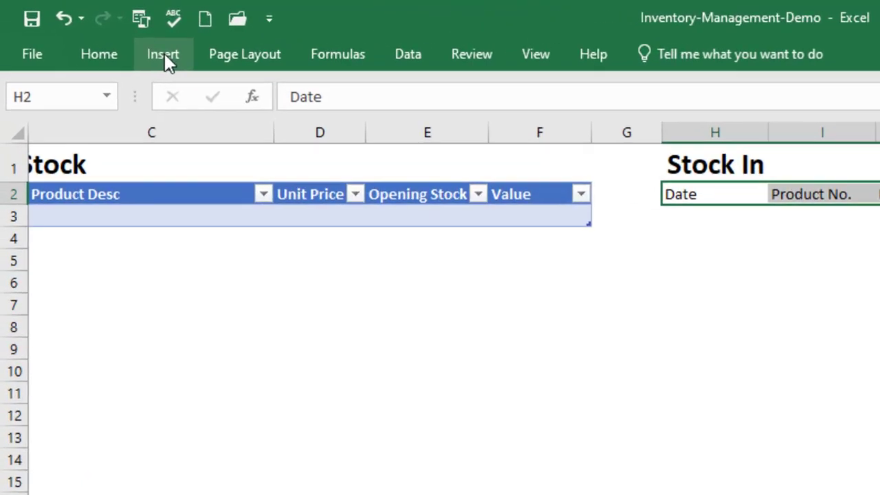
{"action": "left_click", "coordinate": [98, 33]}
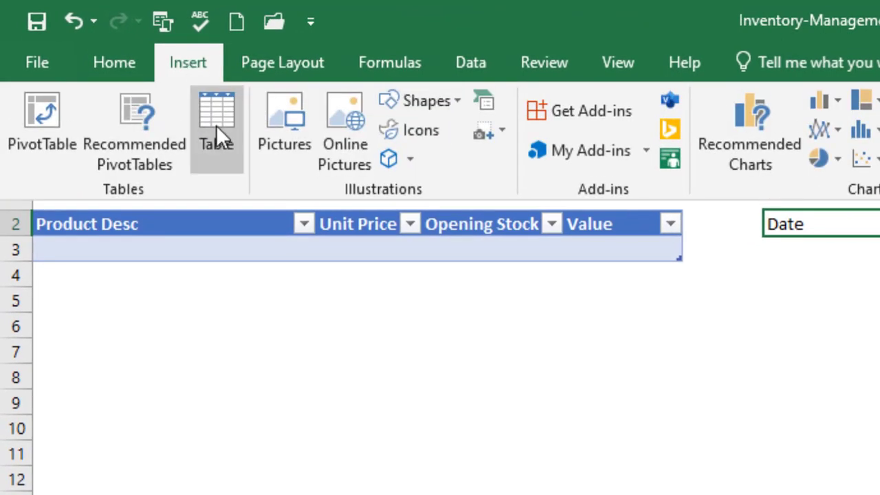
{"action": "left_click", "coordinate": [216, 148]}
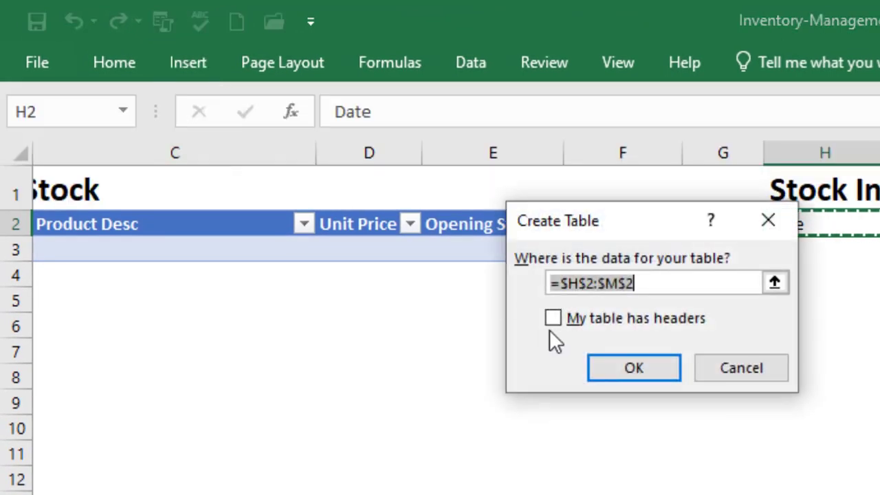
{"action": "left_click", "coordinate": [554, 317]}
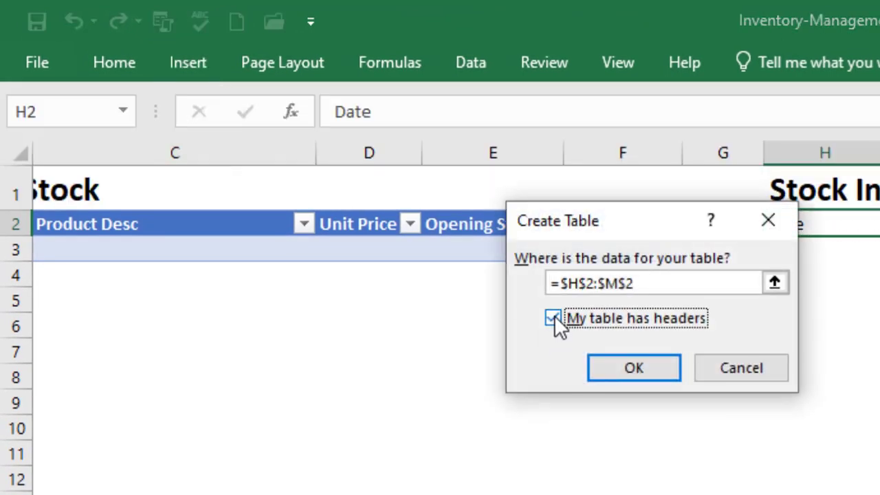
{"action": "left_click", "coordinate": [627, 370]}
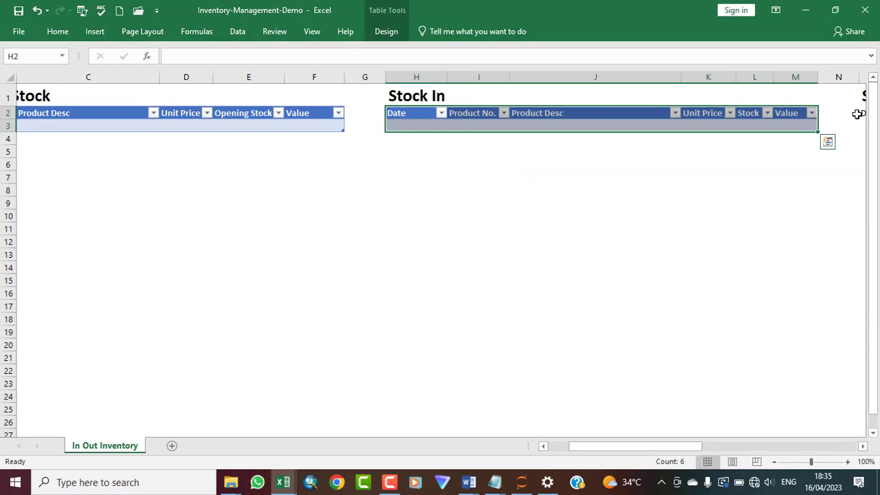
Step: Convert the Stock Out headings in O2:T2 into a table, with that row as its headers
{"action": "left_click", "coordinate": [859, 114]}
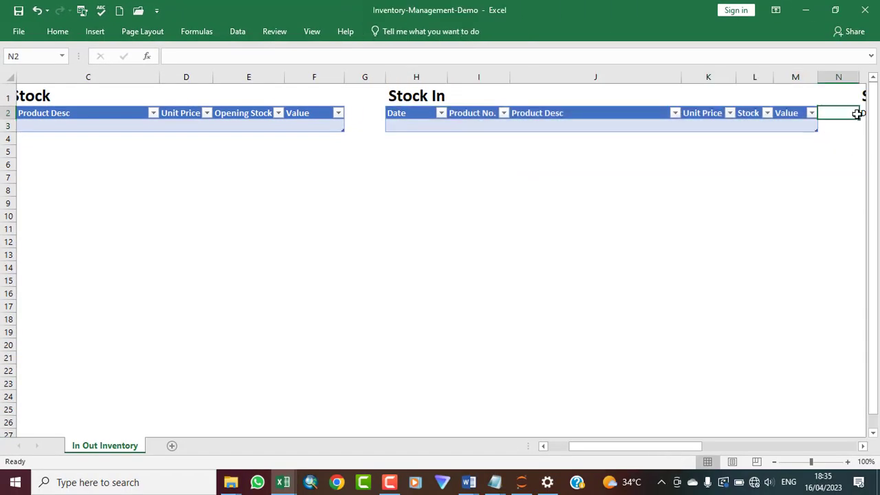
{"action": "key", "text": "Right"}
{"action": "key", "text": "Right"}
{"action": "key", "text": "Right"}
{"action": "key", "text": "Right"}
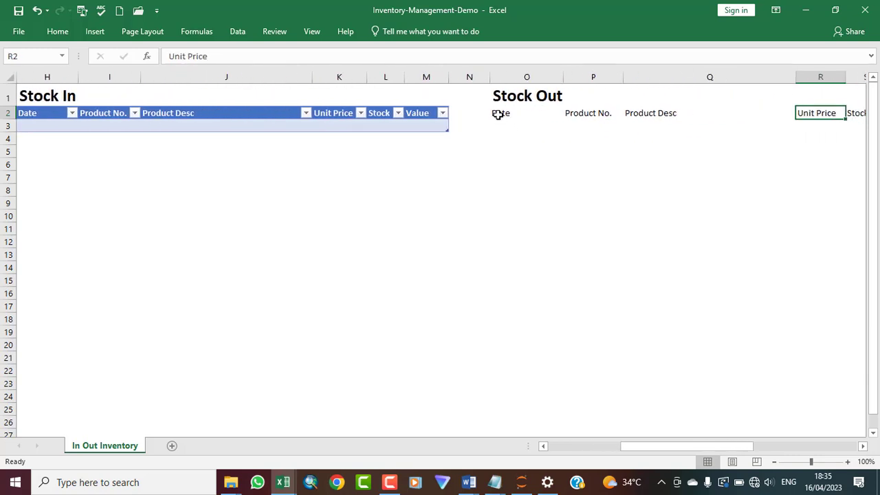
{"action": "key", "text": "Right"}
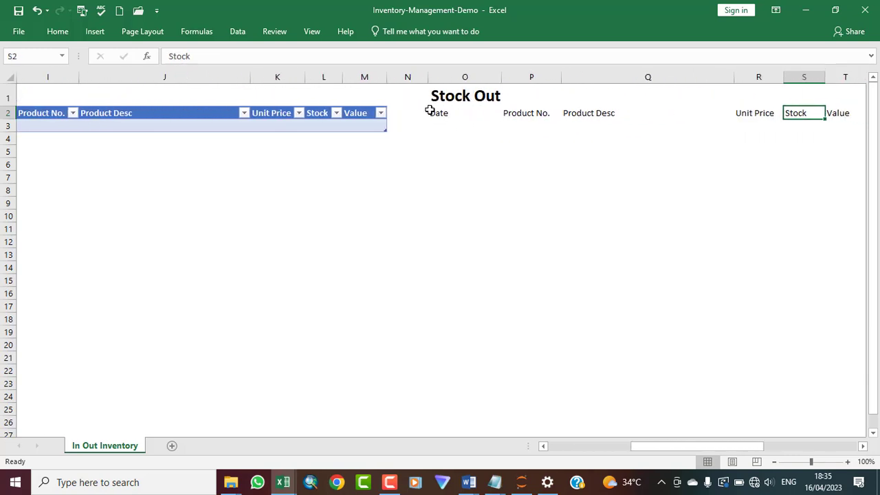
{"action": "left_click", "coordinate": [437, 113]}
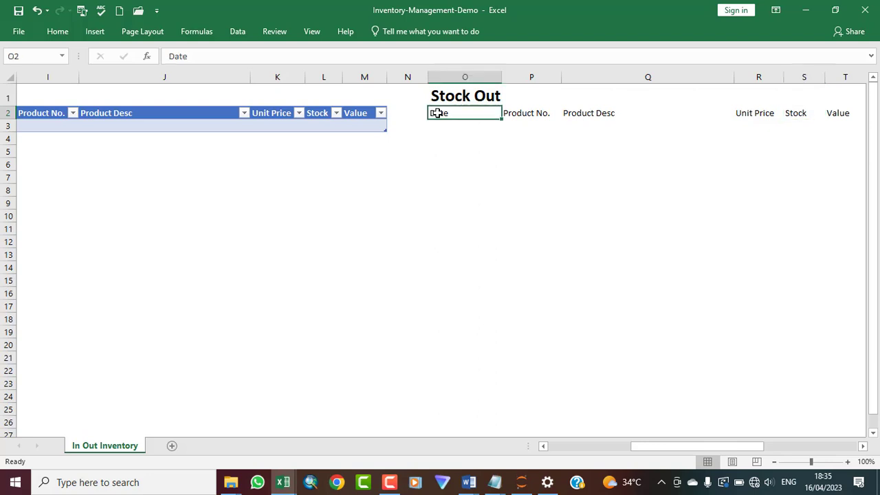
{"action": "left_click_drag", "start_coordinate": [438, 113], "coordinate": [840, 107]}
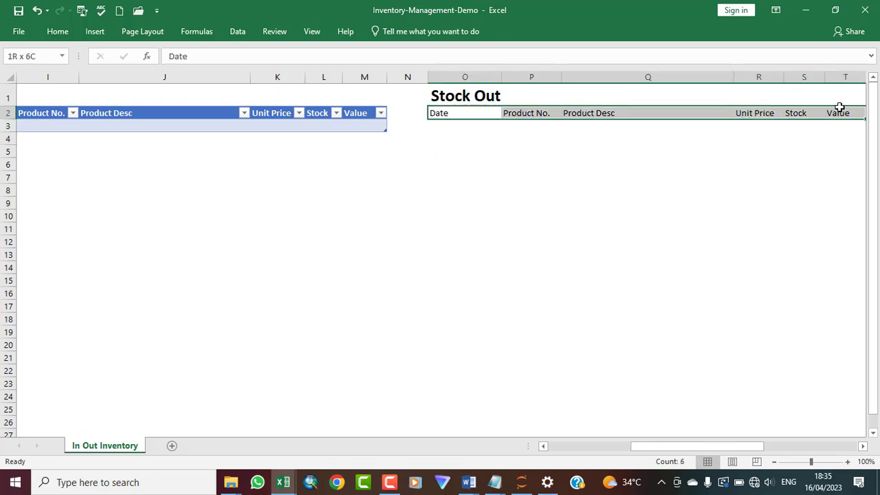
{"action": "left_click_drag", "start_coordinate": [862, 110], "coordinate": [605, 114]}
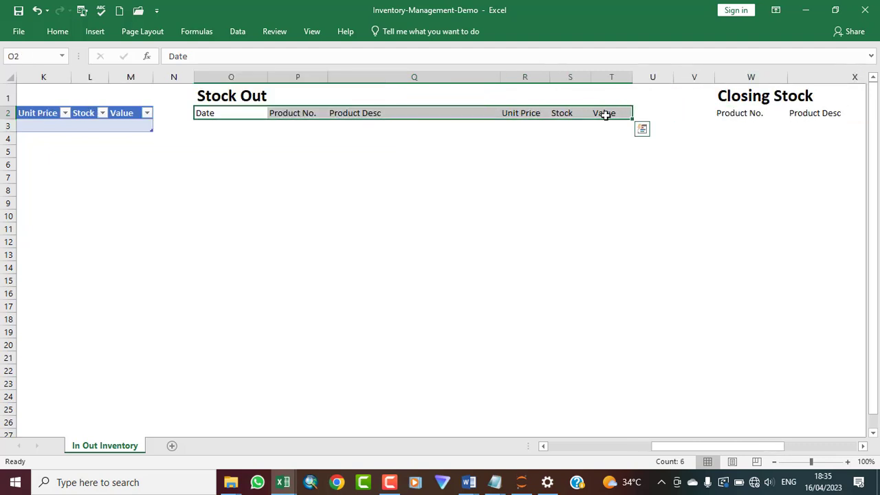
{"action": "left_click", "coordinate": [93, 32]}
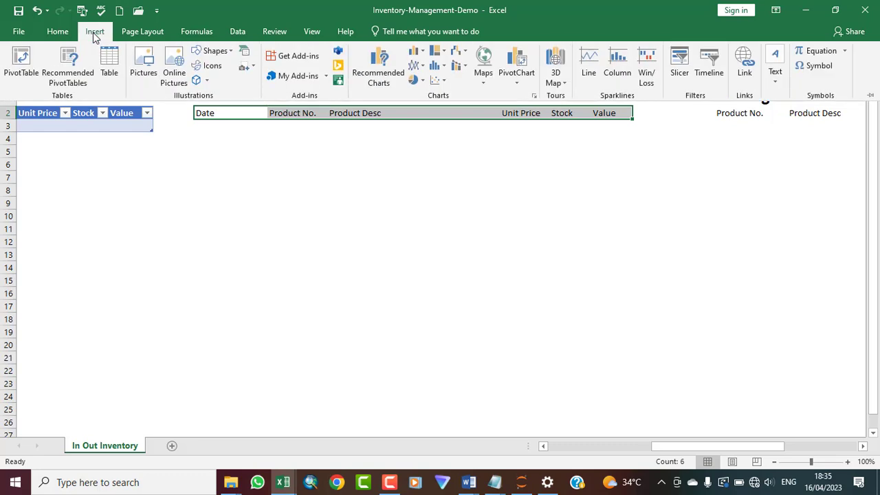
{"action": "left_click", "coordinate": [112, 66]}
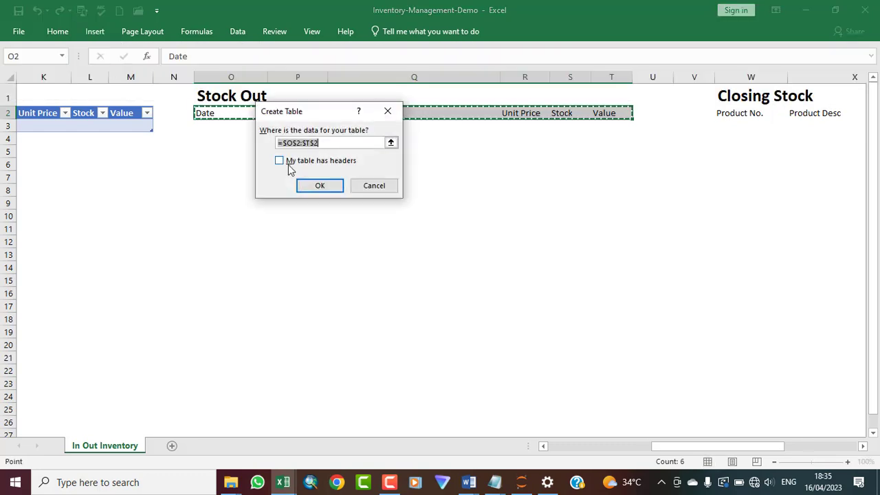
{"action": "left_click", "coordinate": [279, 162]}
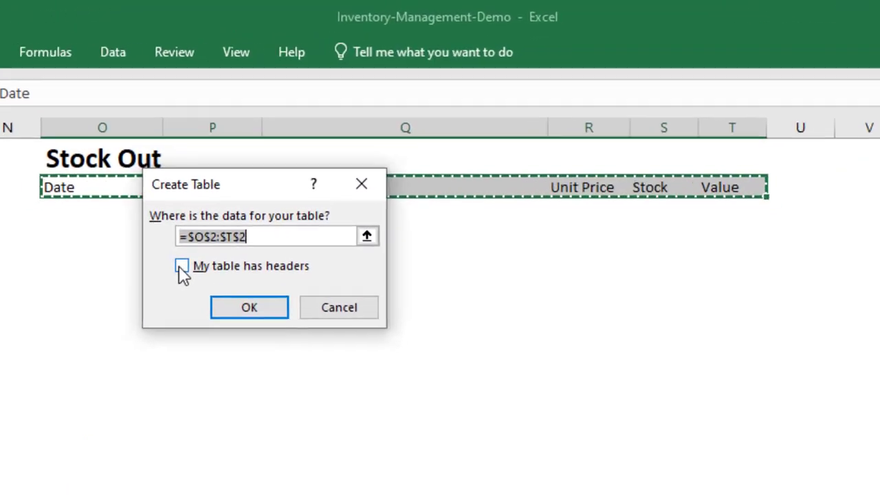
{"action": "left_click", "coordinate": [237, 326]}
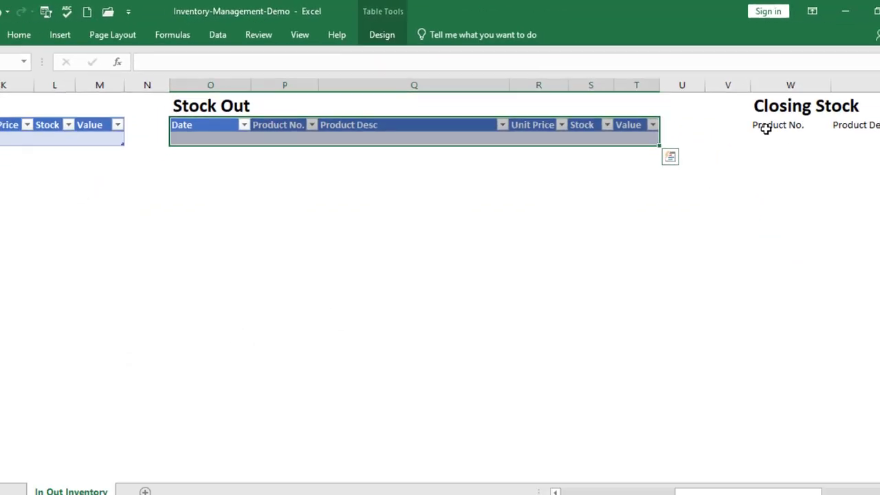
Step: Convert the Closing Stock headings in W2:AD2 into a table, with that row as its headers
{"action": "left_click", "coordinate": [734, 116]}
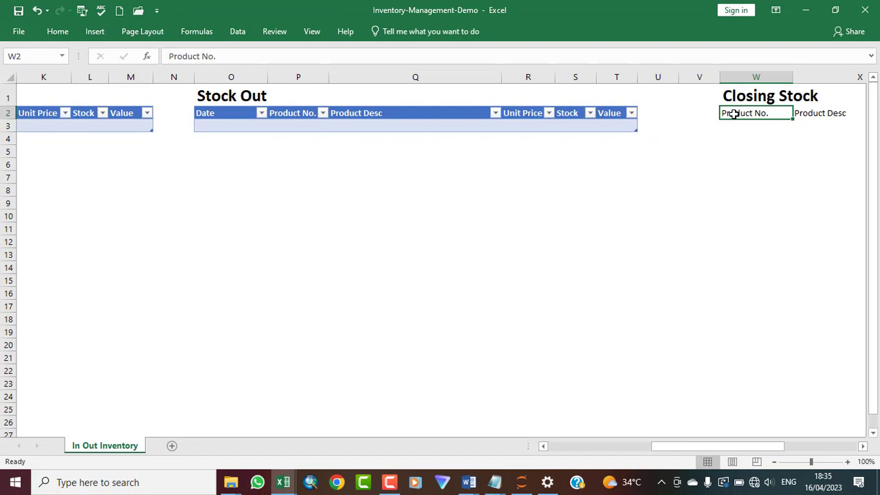
{"action": "left_click_drag", "start_coordinate": [735, 114], "coordinate": [752, 116]}
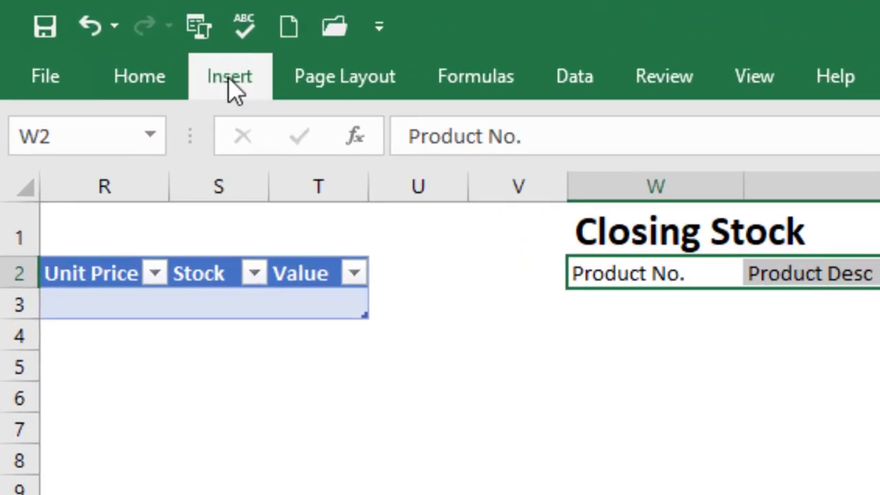
{"action": "left_click", "coordinate": [95, 36]}
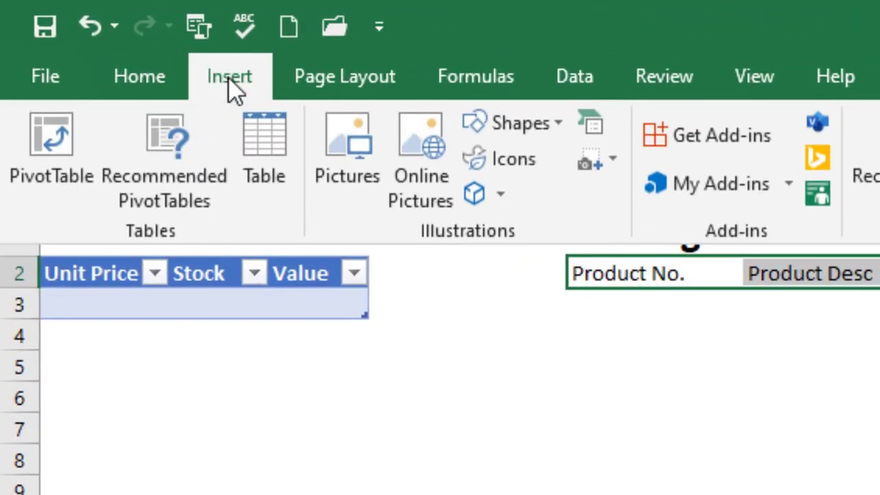
{"action": "left_click", "coordinate": [277, 183]}
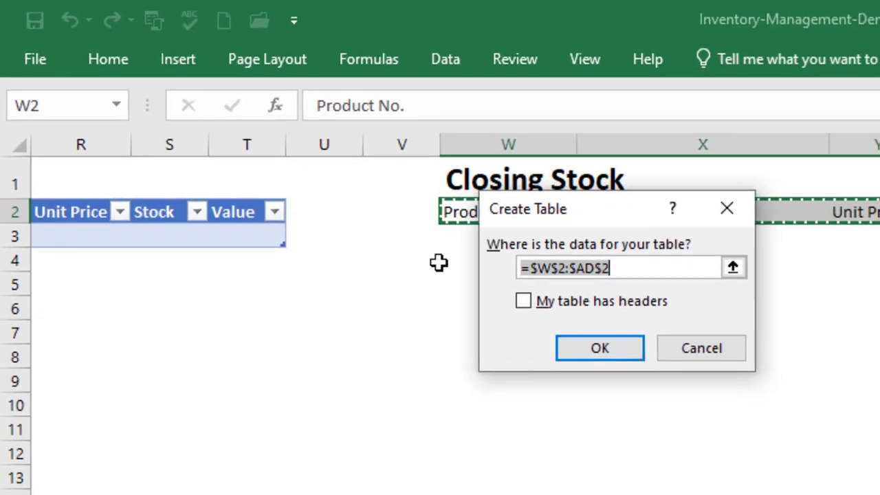
{"action": "left_click", "coordinate": [525, 306]}
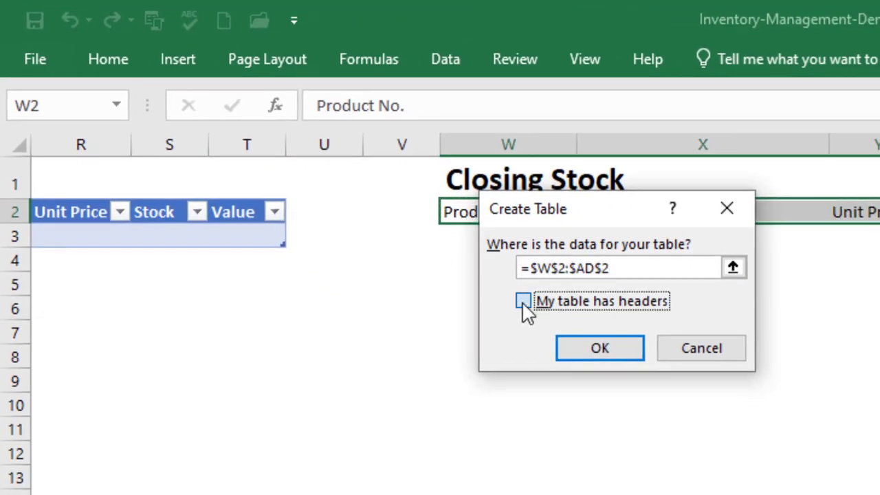
{"action": "left_click", "coordinate": [591, 358]}
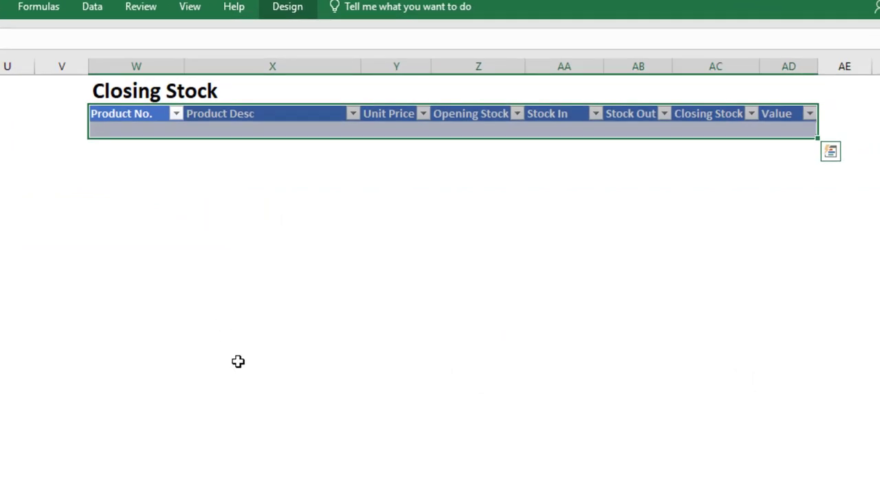
Step: Name the Opening Stock table Opening_Stock
{"action": "key", "text": "Left"}
{"action": "key", "text": "Left"}
{"action": "key", "text": "Left"}
{"action": "key", "text": "Left"}
{"action": "key", "text": "Left"}
{"action": "key", "text": "Left"}
{"action": "key", "text": "Left"}
{"action": "key", "text": "Left"}
{"action": "key", "text": "Left"}
{"action": "key", "text": "Left"}
{"action": "key", "text": "Left"}
{"action": "key", "text": "Left"}
{"action": "key", "text": "Left"}
{"action": "key", "text": "Left"}
{"action": "key", "text": "Left"}
{"action": "key", "text": "Left"}
{"action": "key", "text": "Left"}
{"action": "key", "text": "Left"}
{"action": "key", "text": "Left"}
{"action": "key", "text": "Left"}
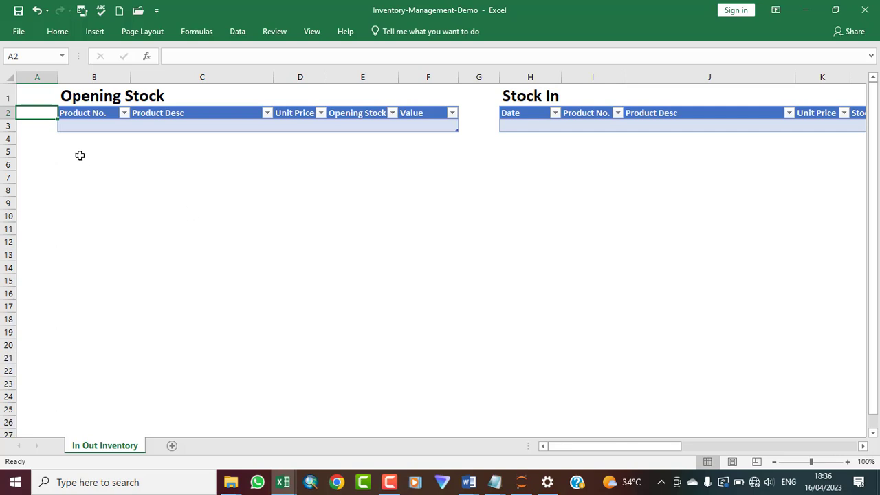
{"action": "left_click", "coordinate": [85, 112]}
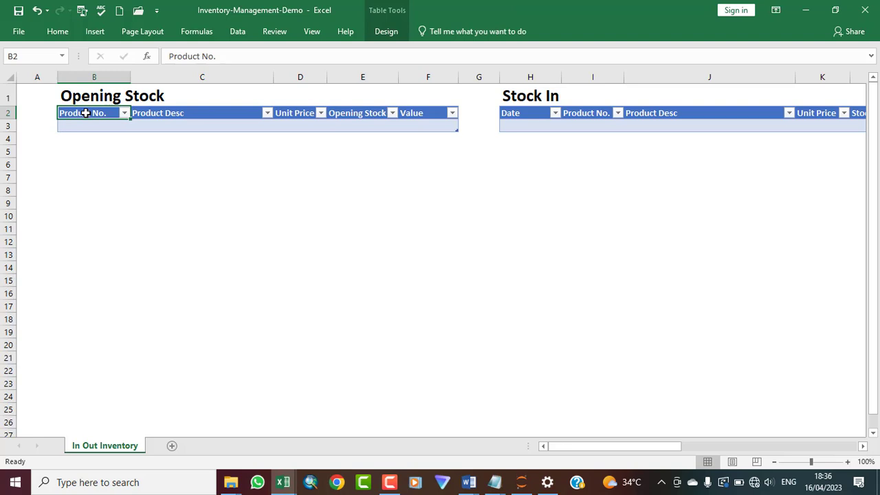
{"action": "left_click", "coordinate": [386, 31]}
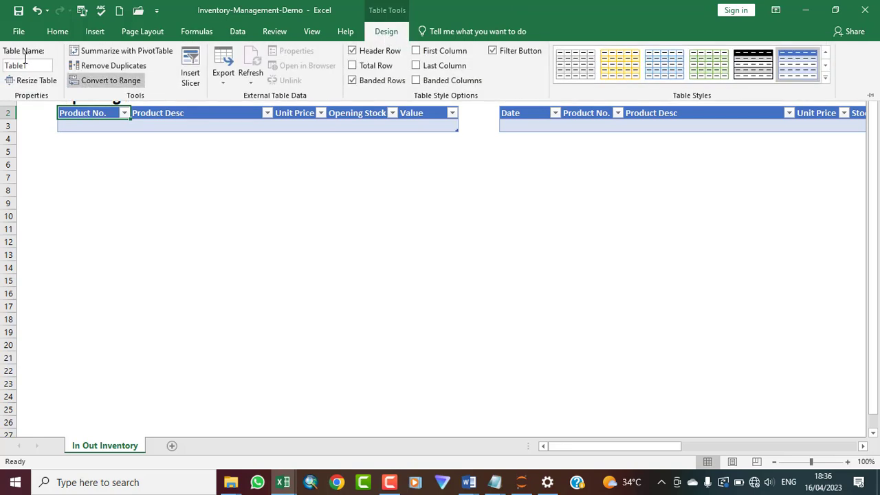
{"action": "left_click", "coordinate": [28, 65]}
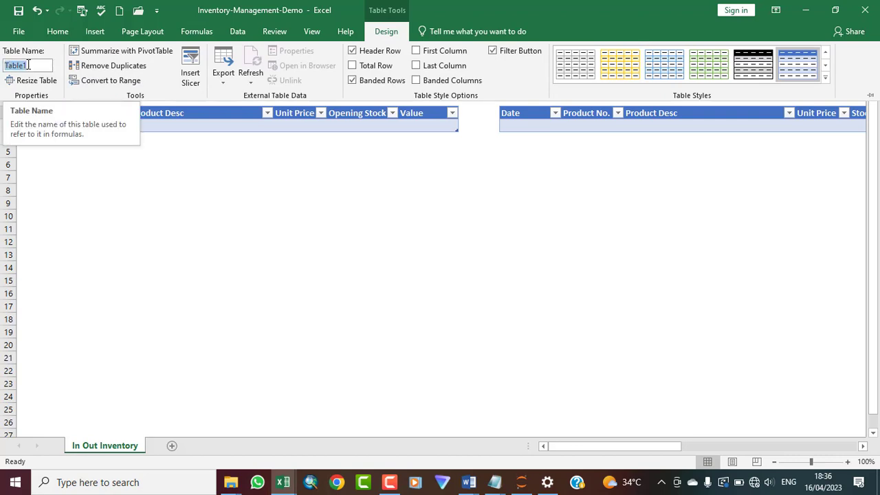
{"action": "type", "text": "Op"}
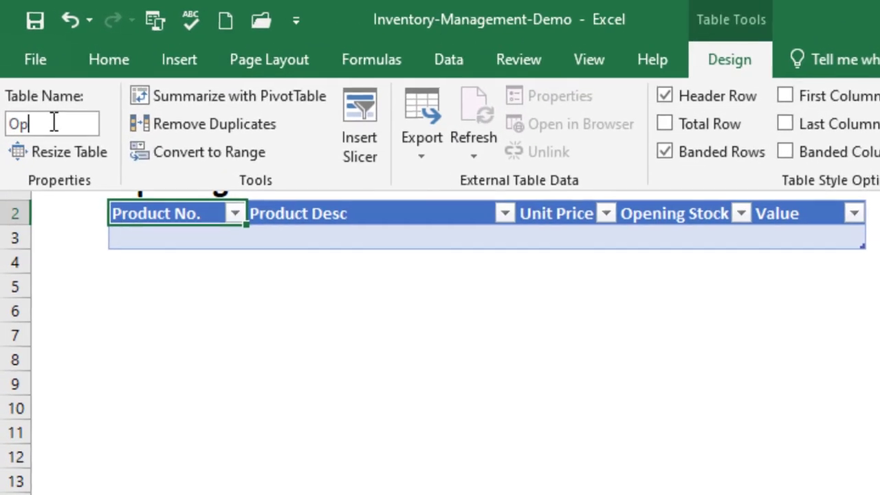
{"action": "type", "text": "ening_"}
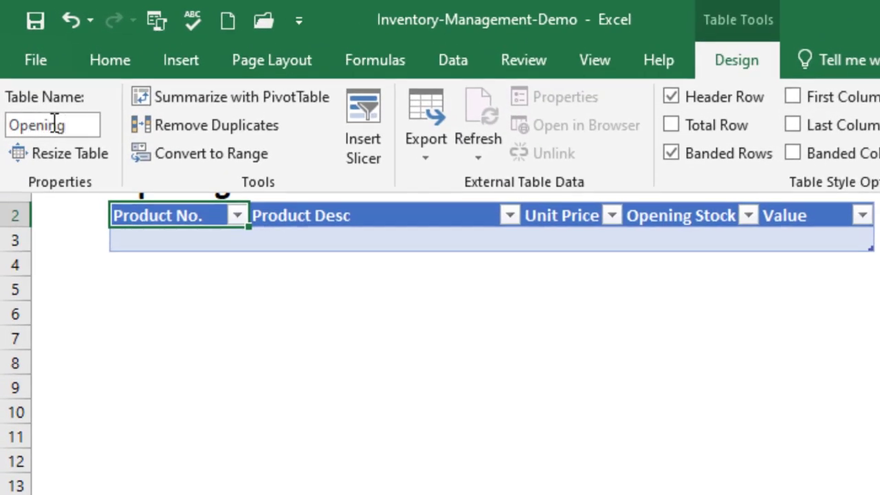
{"action": "type", "text": "Stock"}
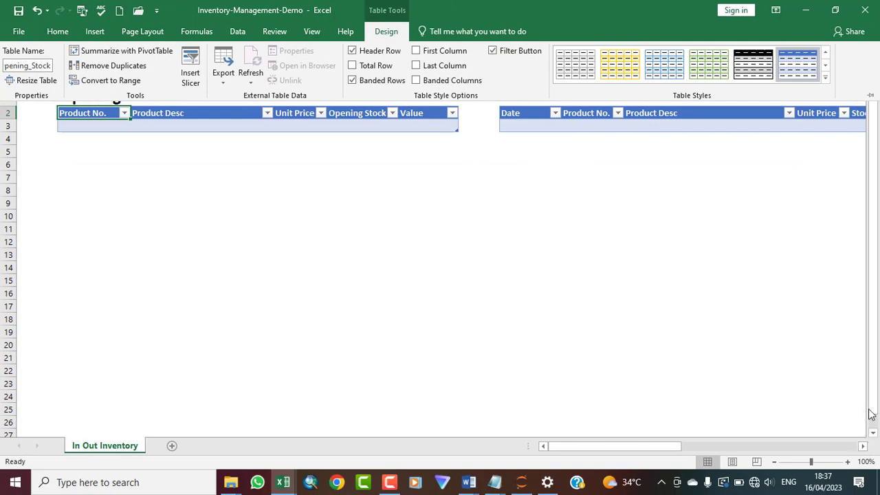
{"action": "left_click", "coordinate": [513, 174]}
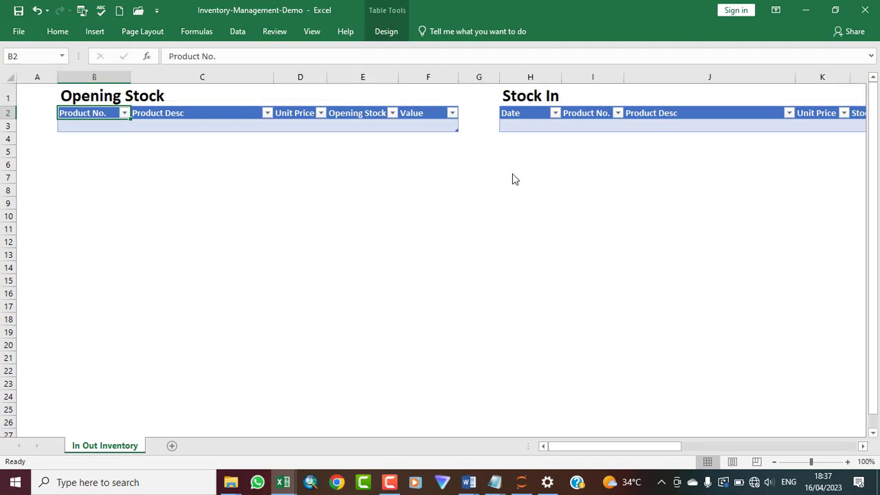
Step: Name the Stock In table Stock_In
{"action": "left_click", "coordinate": [526, 113]}
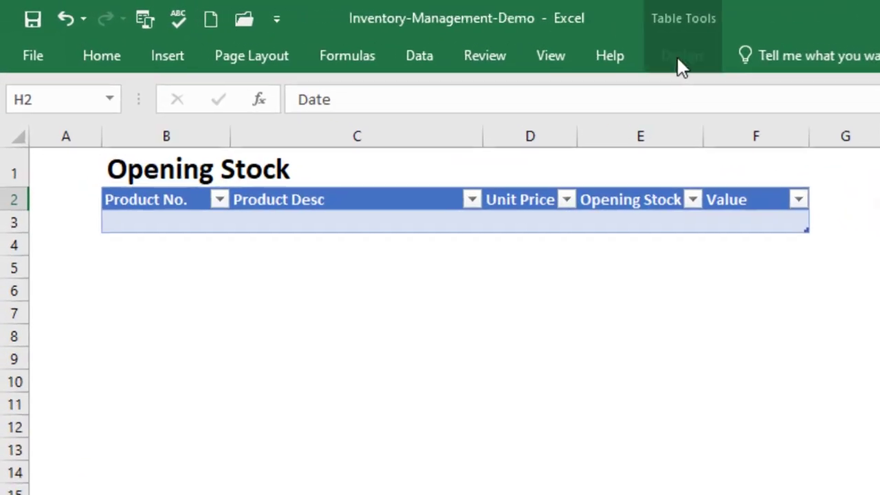
{"action": "left_click", "coordinate": [679, 56]}
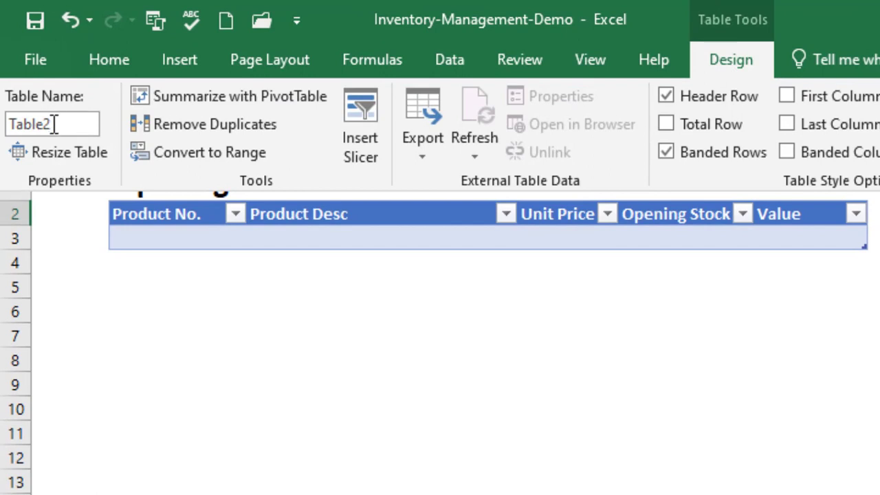
{"action": "left_click", "coordinate": [55, 124]}
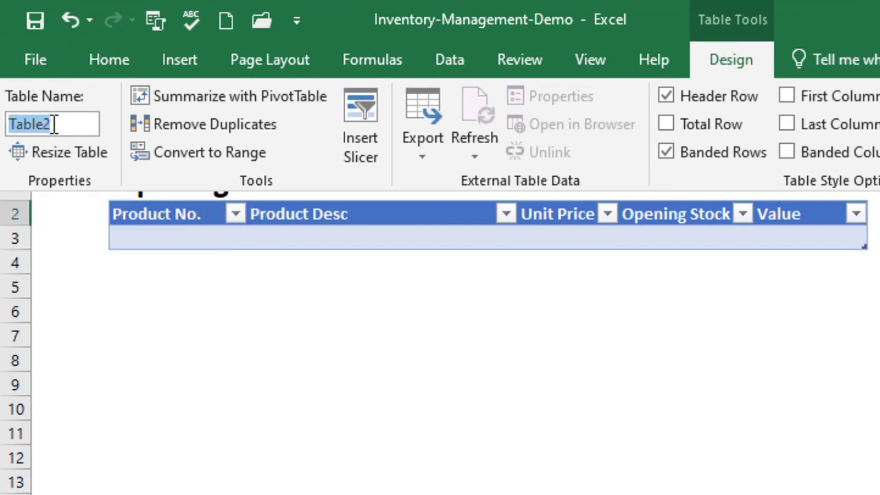
{"action": "type", "text": "S"}
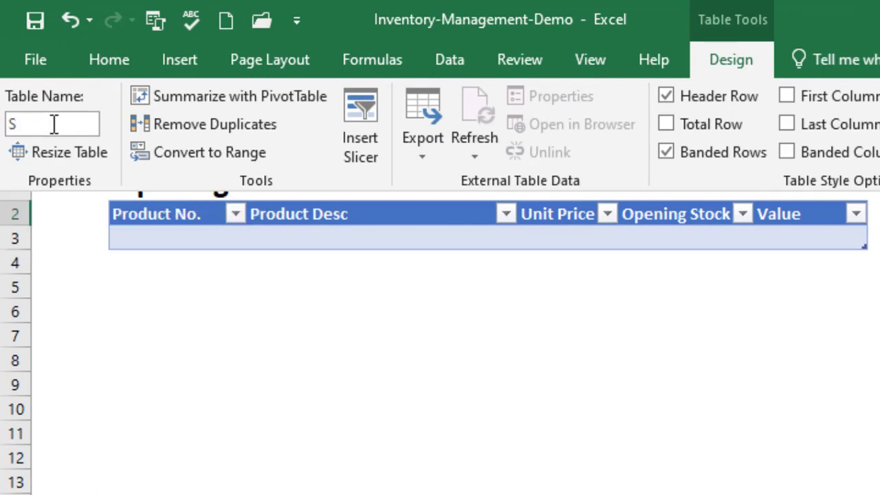
{"action": "type", "text": "tock_In"}
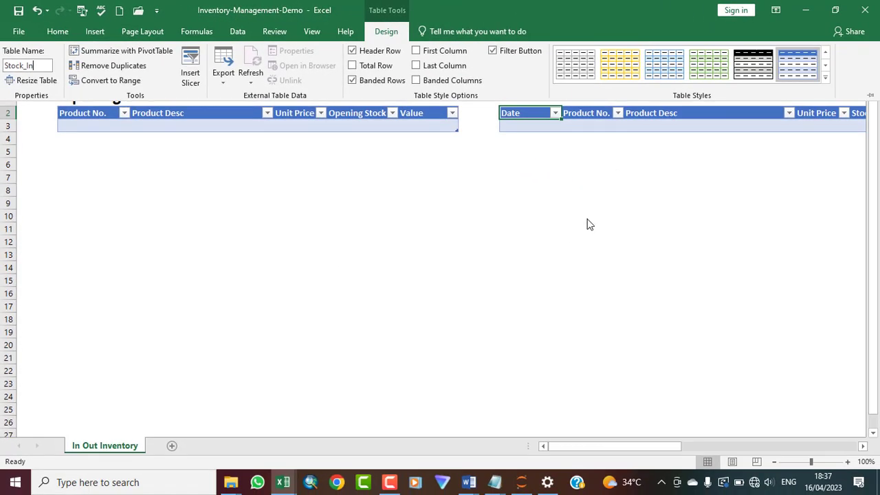
{"action": "key", "text": "Return"}
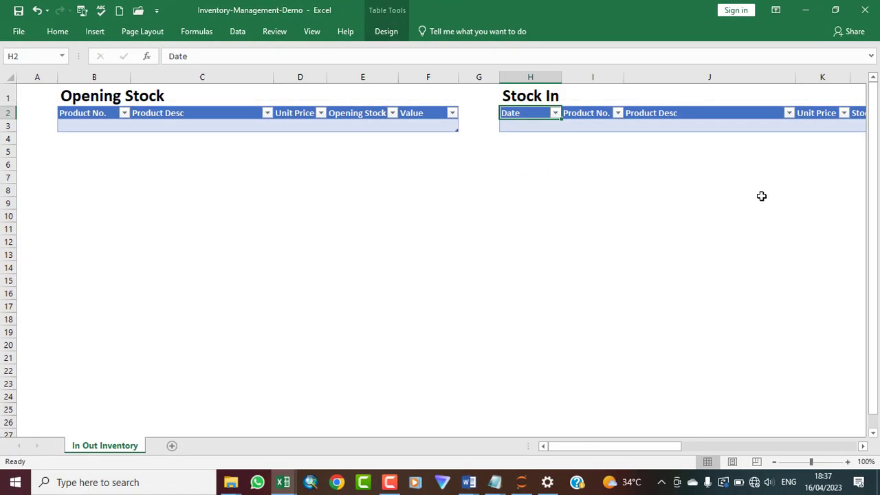
Step: Name the Stock Out table Stock_Out
{"action": "key", "text": "Right"}
{"action": "key", "text": "Right"}
{"action": "key", "text": "Right"}
{"action": "key", "text": "Right"}
{"action": "key", "text": "Right"}
{"action": "key", "text": "Right"}
{"action": "key", "text": "Right"}
{"action": "key", "text": "Right"}
{"action": "key", "text": "Right"}
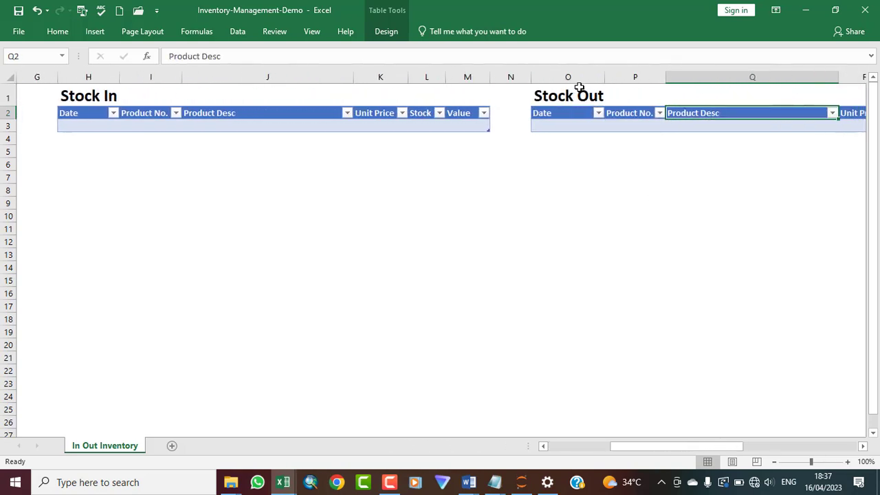
{"action": "left_click", "coordinate": [551, 115]}
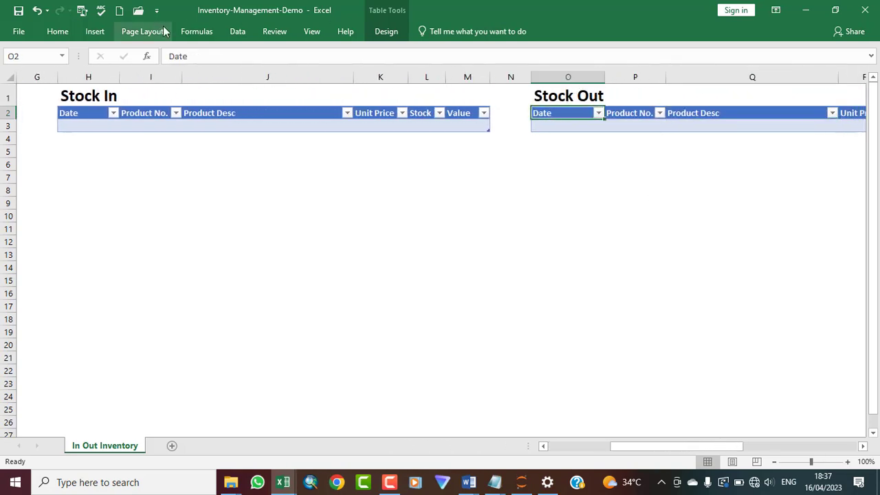
{"action": "left_click", "coordinate": [389, 32]}
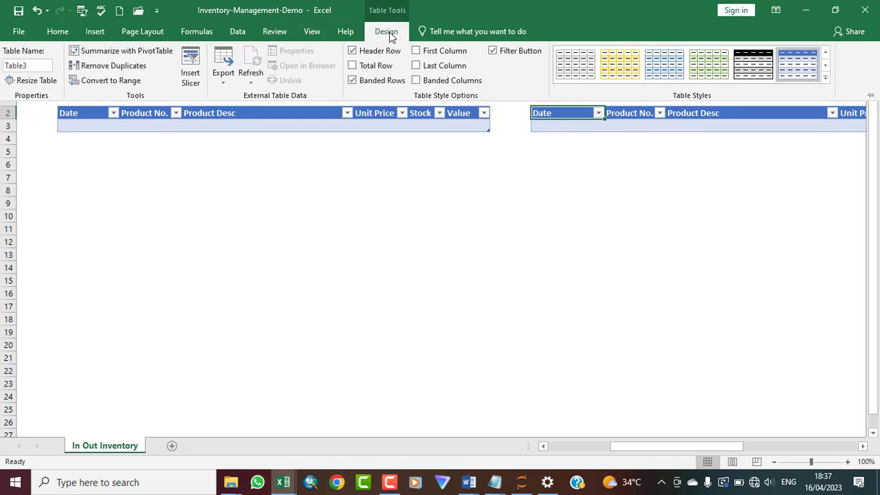
{"action": "left_click", "coordinate": [25, 65]}
{"action": "type", "text": "Stock Out"}
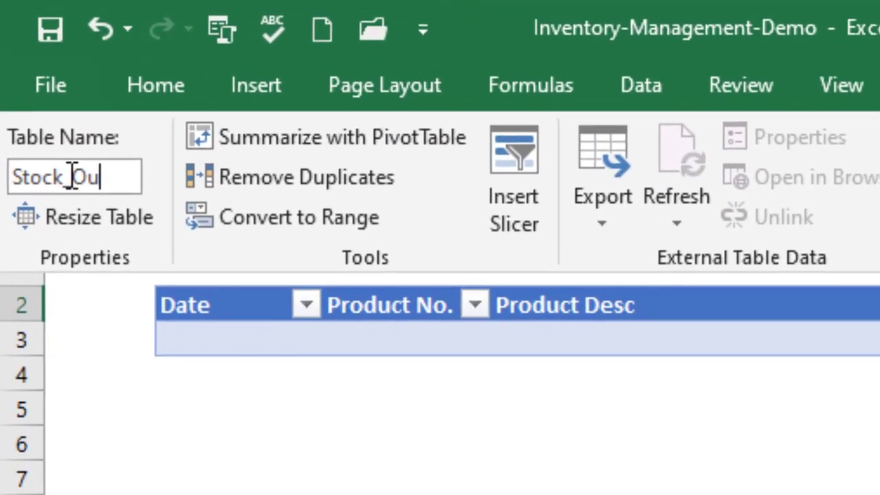
{"action": "left_click", "coordinate": [73, 179]}
{"action": "key", "text": "BackSpace"}
{"action": "type", "text": "_"}
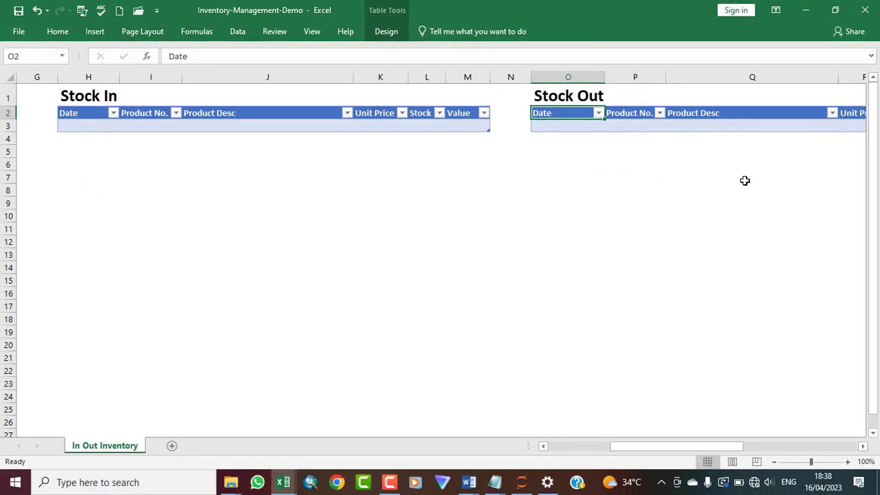
Step: Name the Closing Stock table Closing_Stock and check the workbook's list of table names
{"action": "key", "text": "Right"}
{"action": "key", "text": "Right"}
{"action": "key", "text": "Right"}
{"action": "key", "text": "Right"}
{"action": "key", "text": "Right"}
{"action": "key", "text": "Right"}
{"action": "key", "text": "Right"}
{"action": "key", "text": "Right"}
{"action": "key", "text": "Right"}
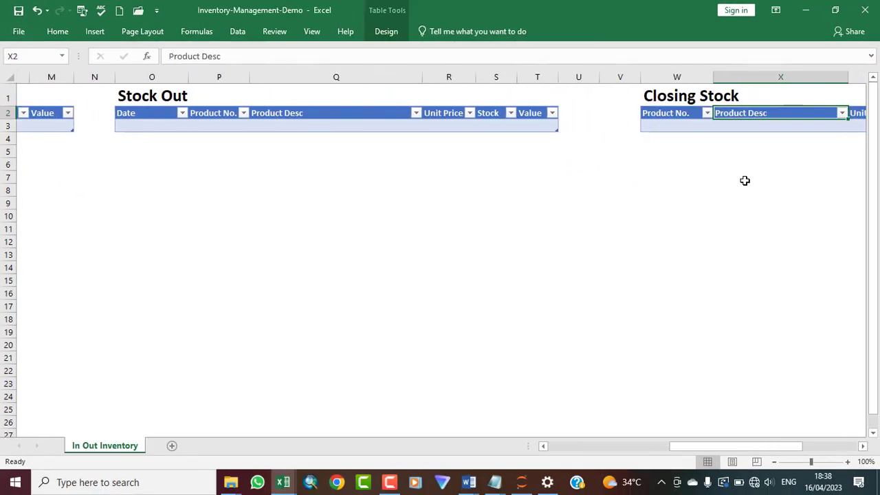
{"action": "left_click", "coordinate": [651, 114]}
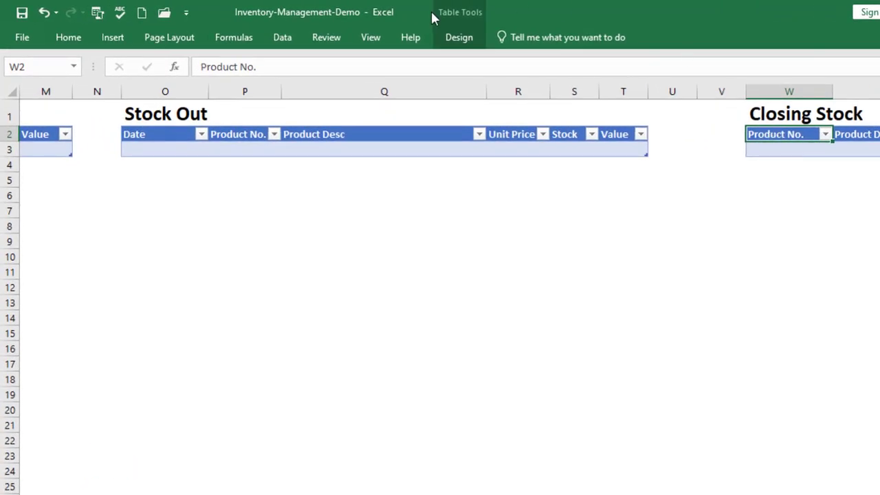
{"action": "left_click", "coordinate": [465, 39]}
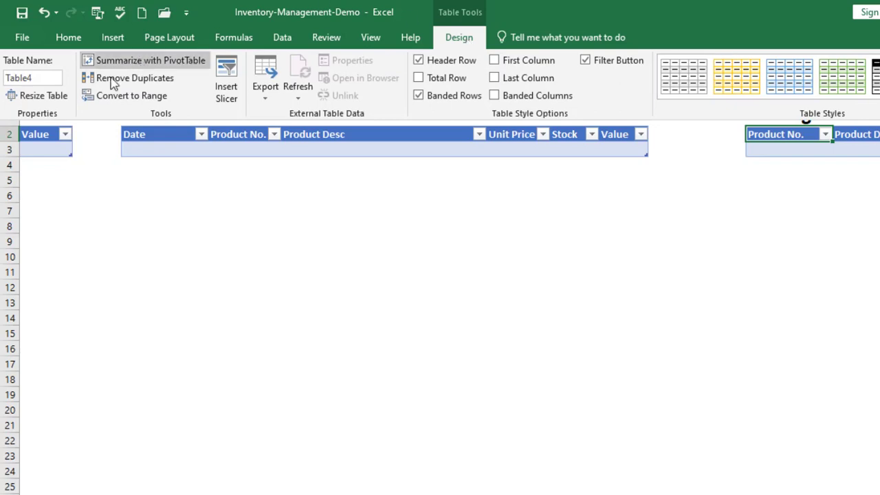
{"action": "left_click", "coordinate": [42, 77]}
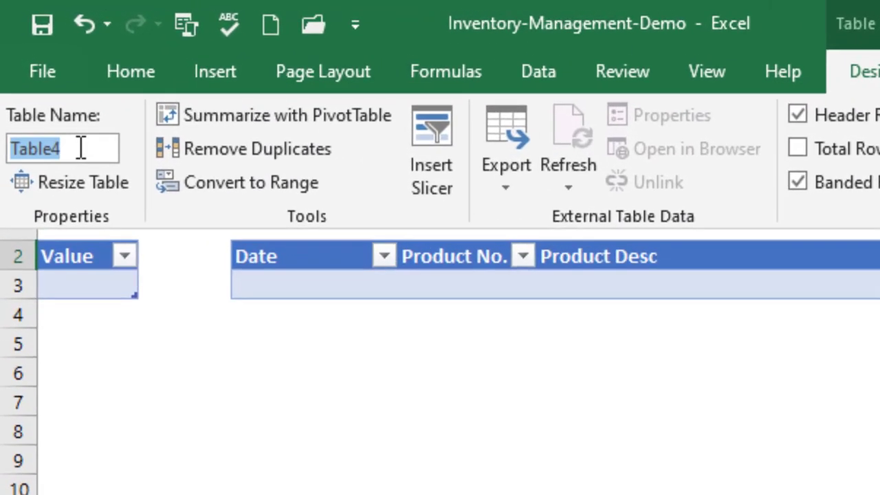
{"action": "type", "text": "Clo"}
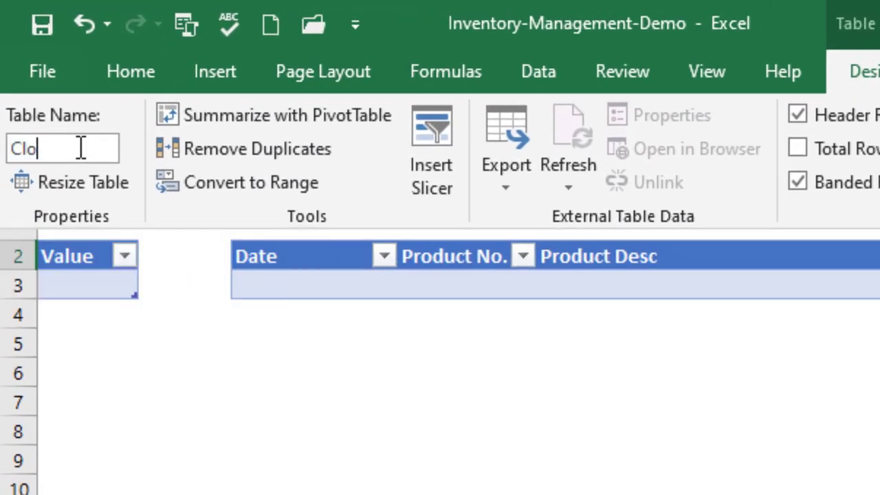
{"action": "type", "text": "sing"}
{"action": "type", "text": "_$"}
{"action": "type", "text": "tock"}
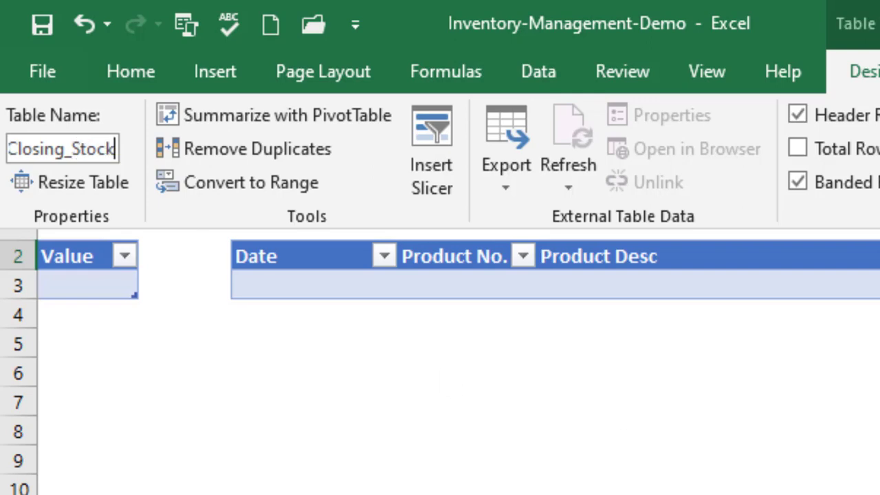
{"action": "key", "text": "Return"}
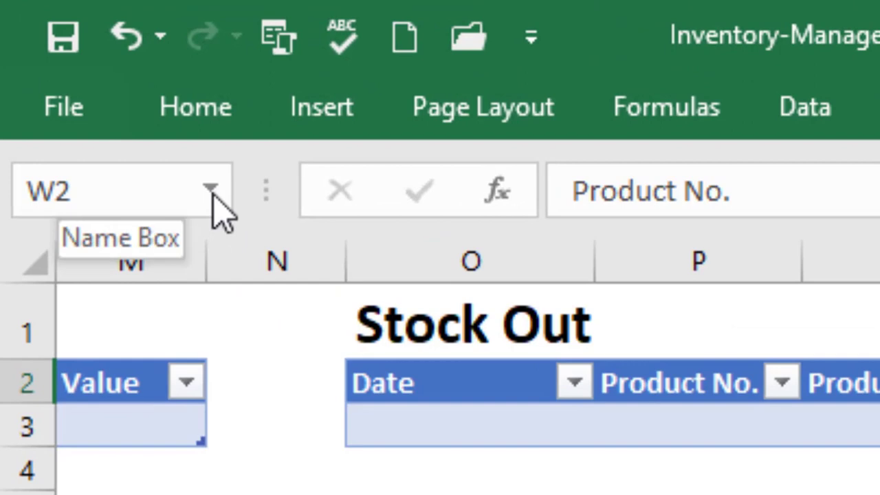
{"action": "left_click", "coordinate": [210, 189]}
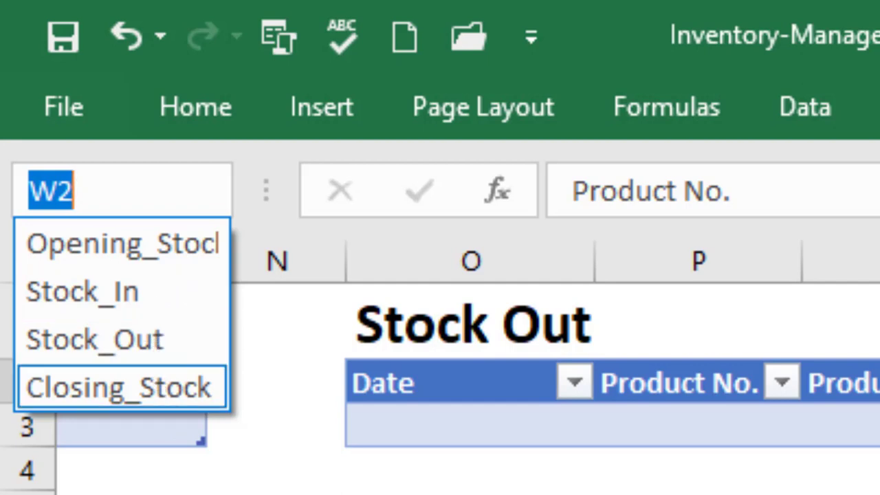
{"action": "key", "text": "Escape"}
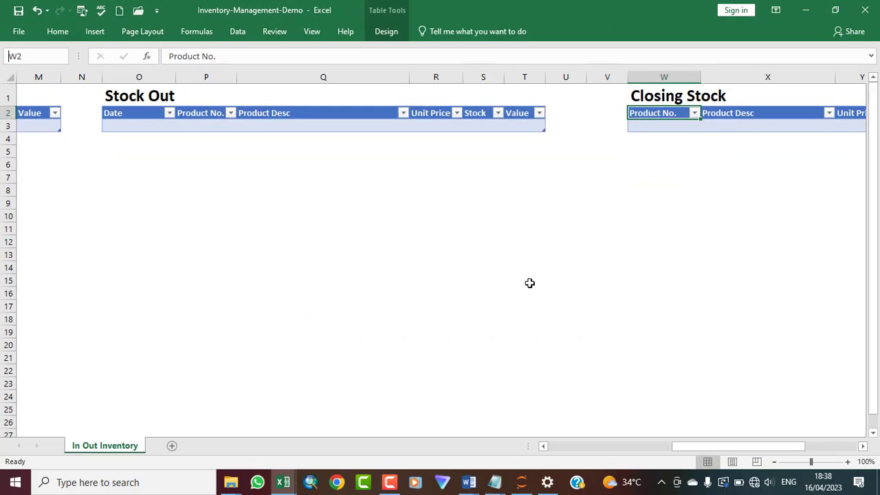
Step: Apply the light table style with black lines and grey banded rows to the Opening Stock table
{"action": "left_click", "coordinate": [543, 446]}
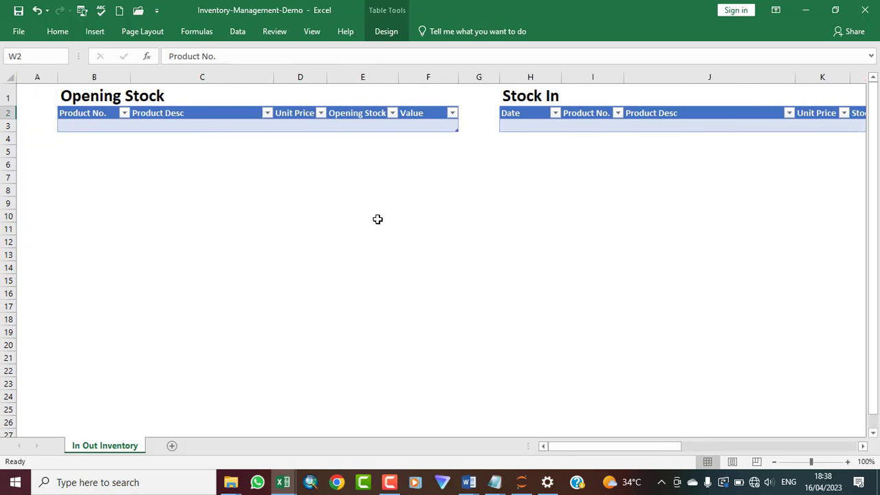
{"action": "left_click", "coordinate": [90, 114]}
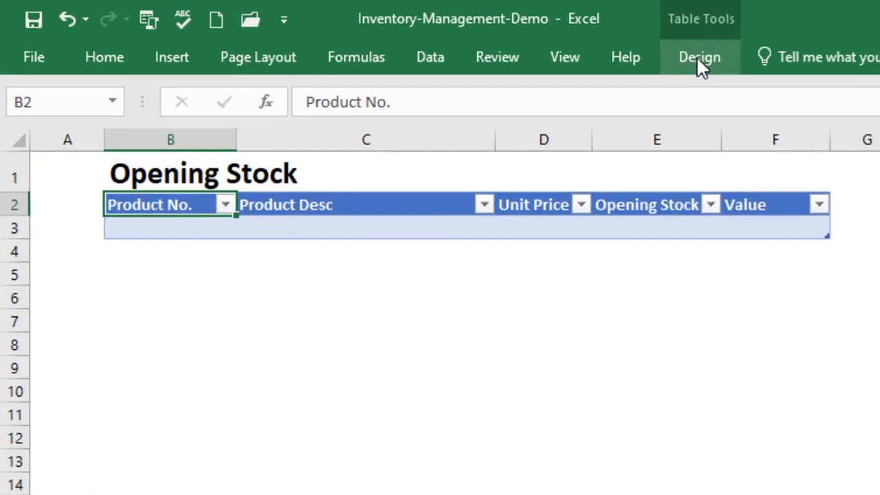
{"action": "left_click", "coordinate": [697, 57]}
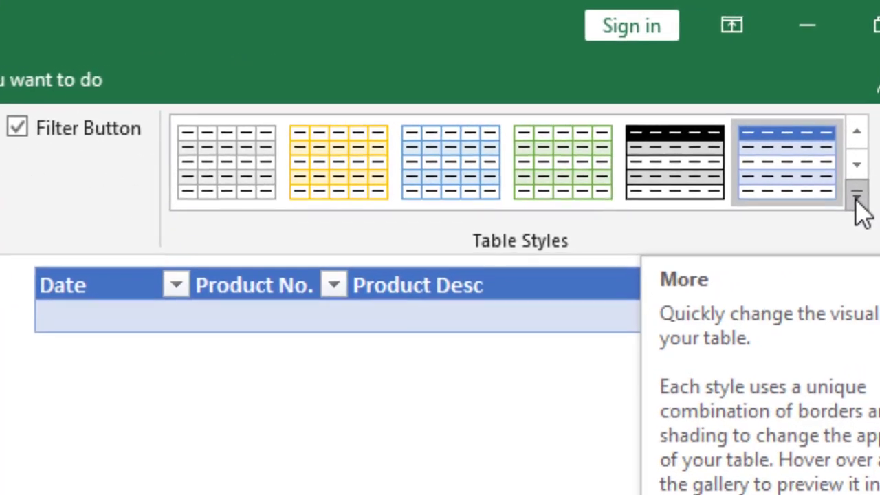
{"action": "left_click", "coordinate": [864, 143]}
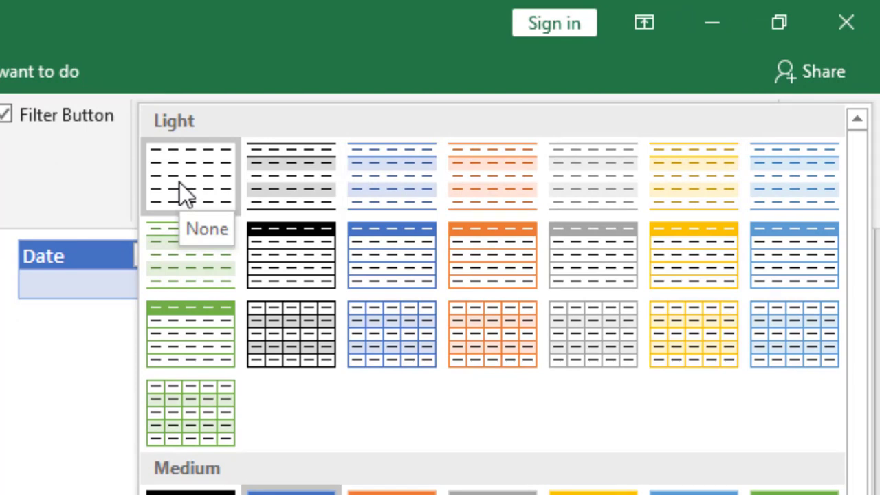
{"action": "left_click", "coordinate": [281, 179]}
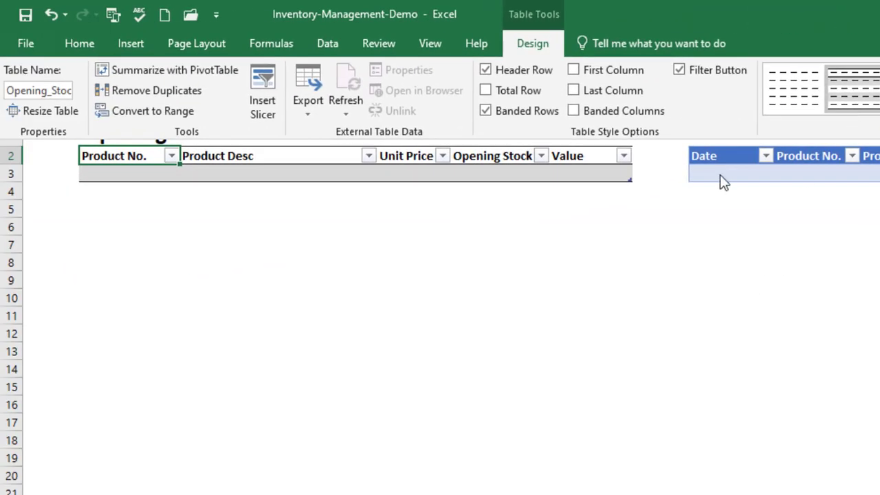
Step: Give the Stock In table the same light black-and-grey banded style as the Opening Stock table
{"action": "left_click", "coordinate": [725, 155]}
{"action": "left_click", "coordinate": [725, 155]}
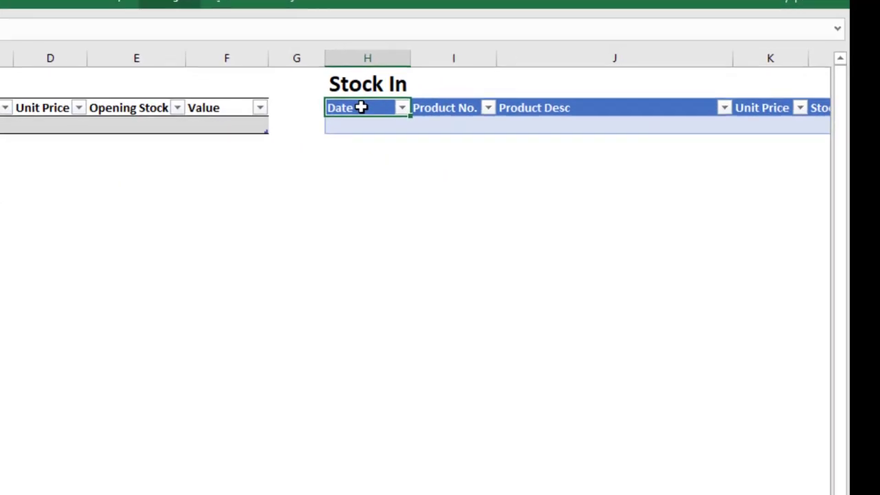
{"action": "left_click", "coordinate": [172, 4]}
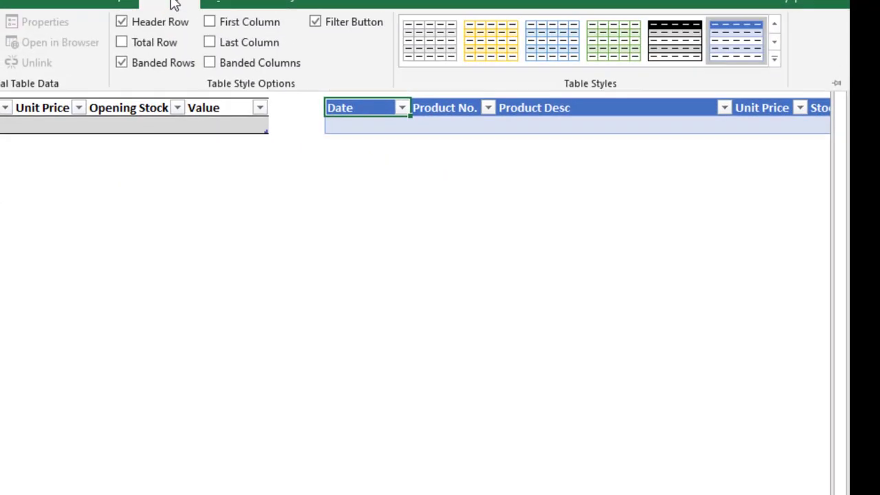
{"action": "left_click", "coordinate": [775, 63]}
{"action": "left_click", "coordinate": [486, 61]}
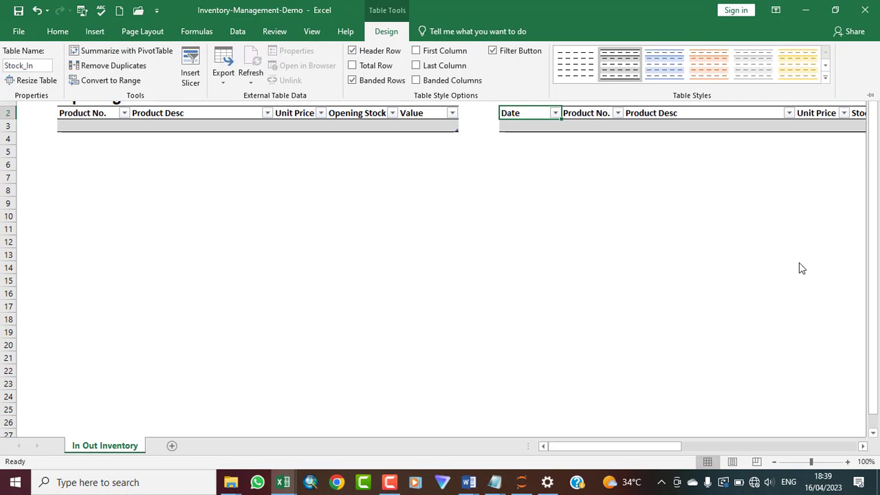
Step: Restyle the Stock Out table with the light black-and-grey banded style used for Stock In
{"action": "left_click", "coordinate": [862, 447]}
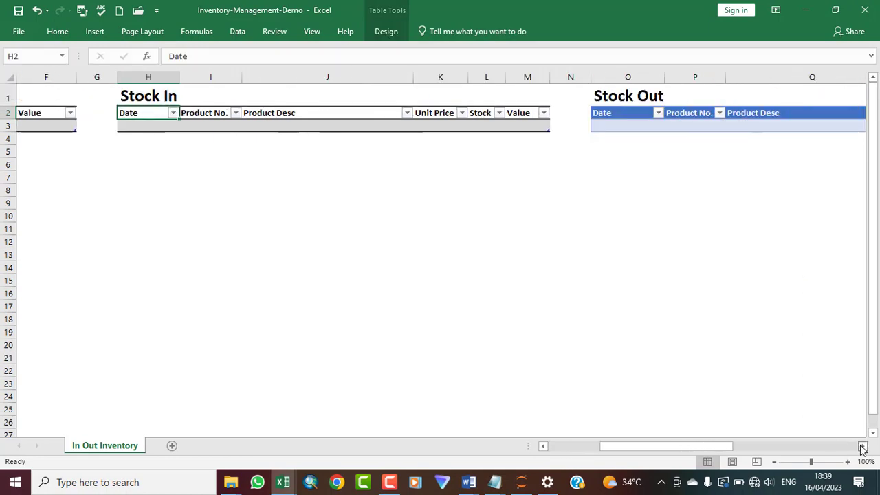
{"action": "left_click", "coordinate": [611, 113]}
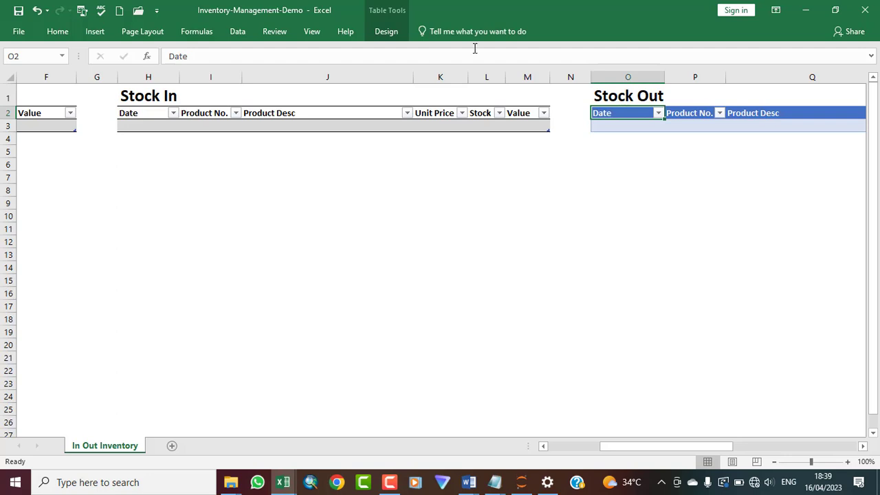
{"action": "left_click", "coordinate": [383, 32]}
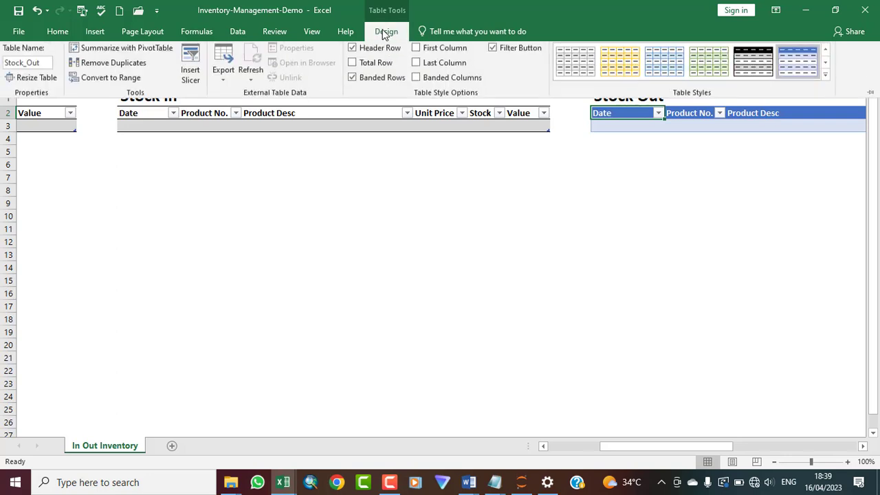
{"action": "left_click", "coordinate": [827, 80]}
{"action": "left_click", "coordinate": [627, 81]}
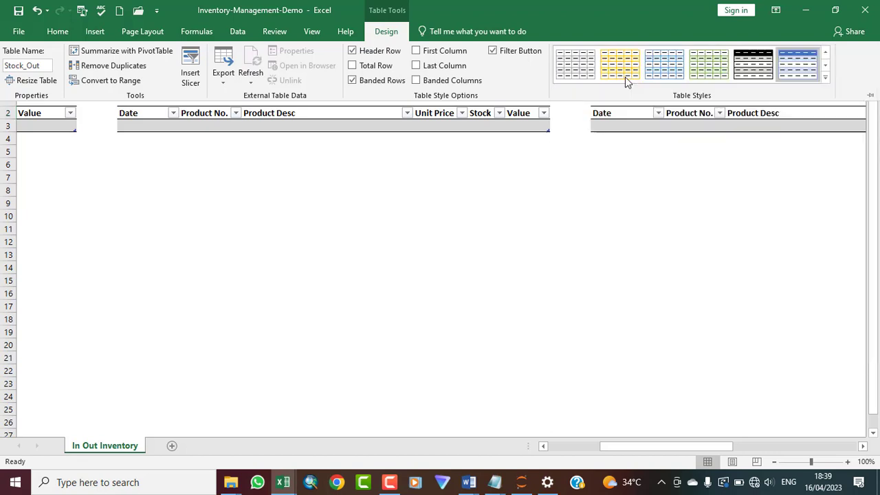
{"action": "left_click", "coordinate": [680, 198]}
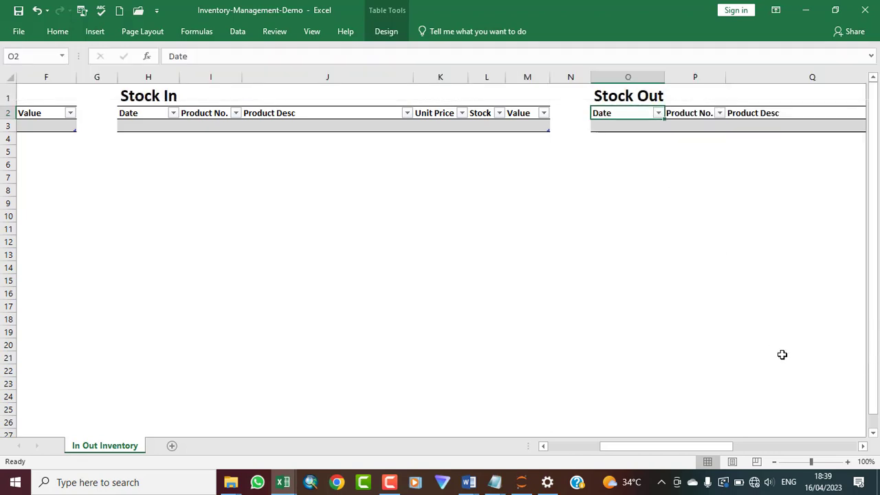
Step: Apply the same light black-and-grey banded table style to the Closing Stock table
{"action": "left_click", "coordinate": [864, 446]}
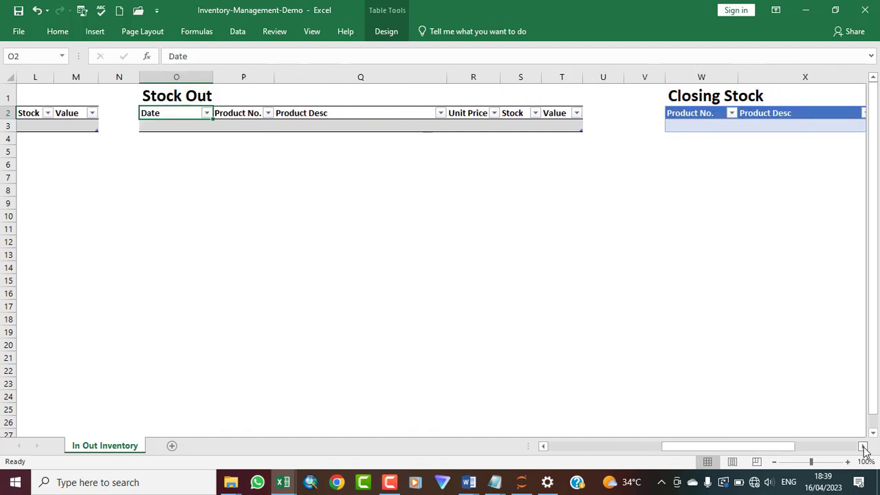
{"action": "left_click", "coordinate": [863, 446]}
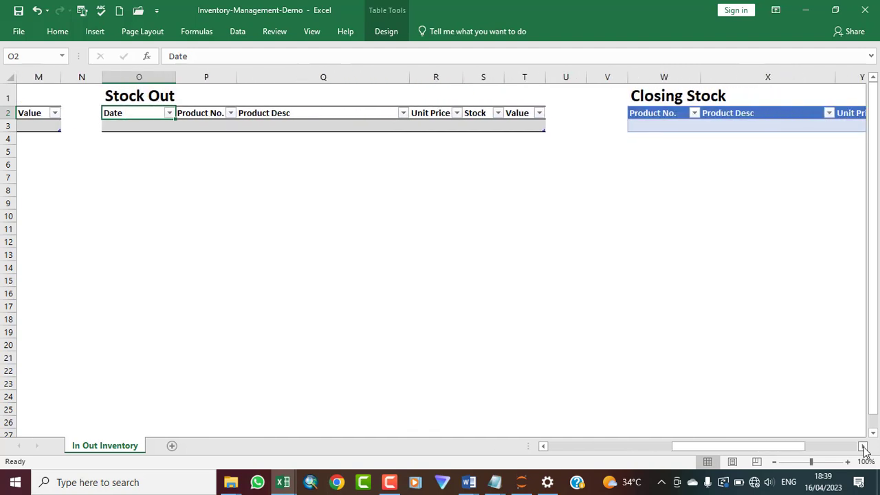
{"action": "left_click", "coordinate": [652, 116]}
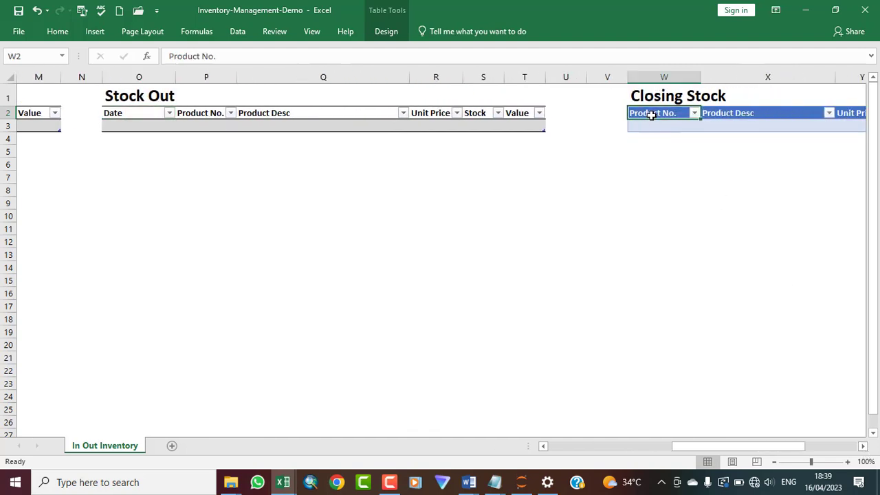
{"action": "left_click", "coordinate": [392, 31]}
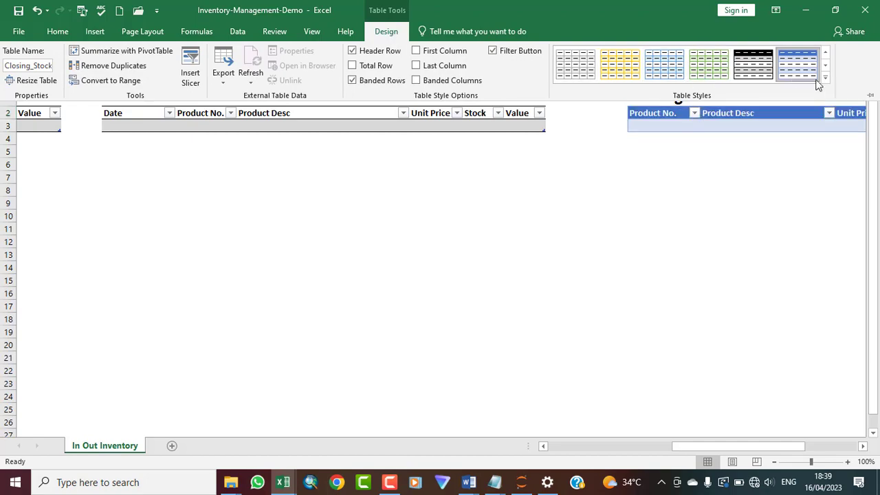
{"action": "left_click", "coordinate": [826, 77]}
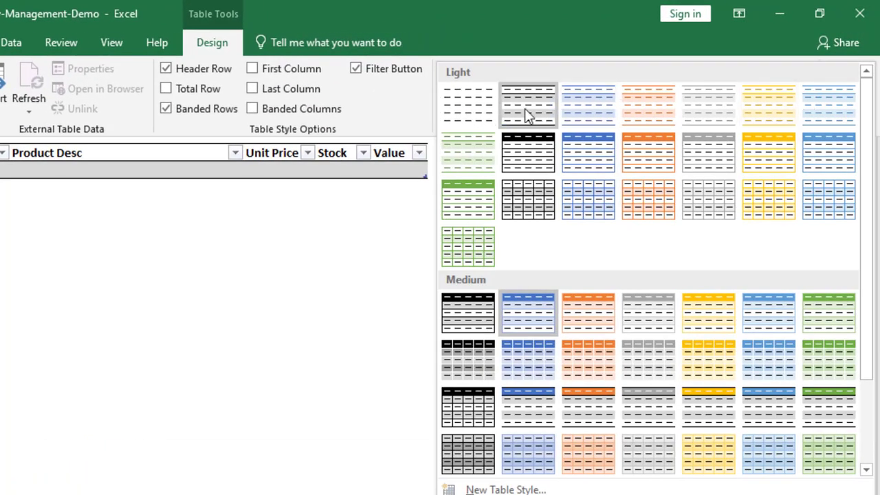
{"action": "left_click", "coordinate": [526, 111]}
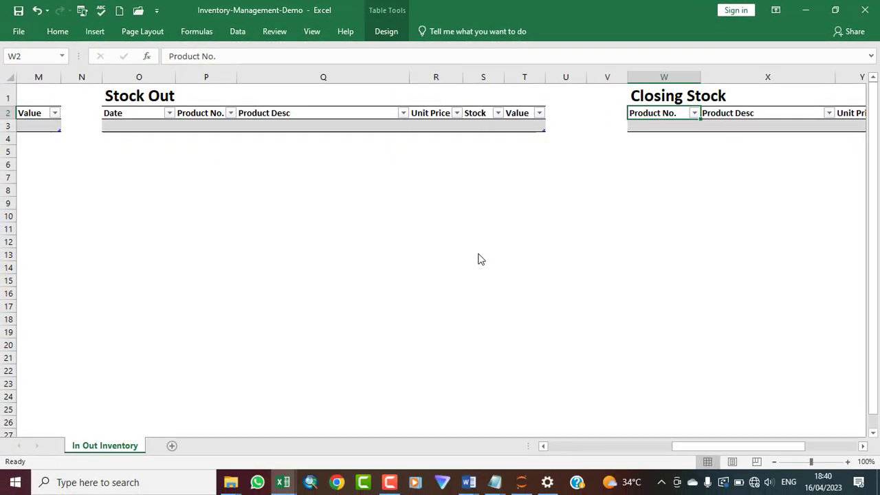
Step: Freeze panes at cell G1 so the Opening Stock columns A to F stay in view, and check it by scrolling to Closing Stock
{"action": "left_click_drag", "start_coordinate": [544, 448], "coordinate": [543, 450]}
{"action": "left_click", "coordinate": [544, 447]}
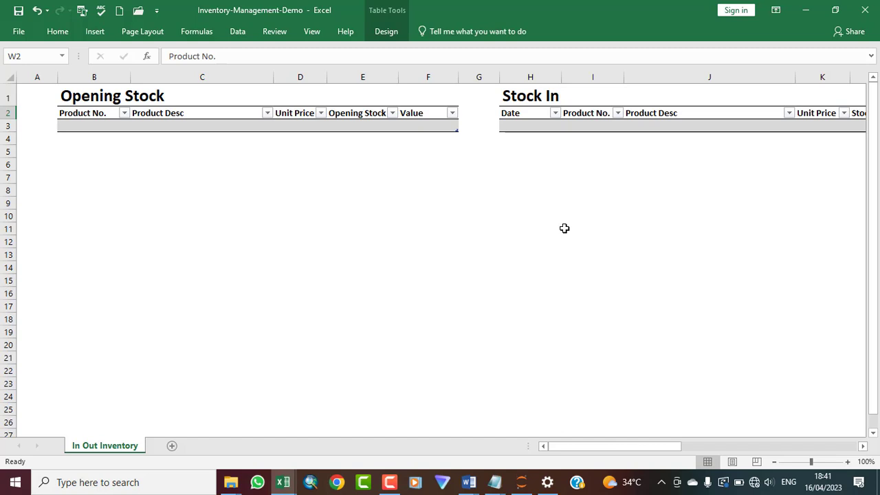
{"action": "left_click", "coordinate": [480, 94]}
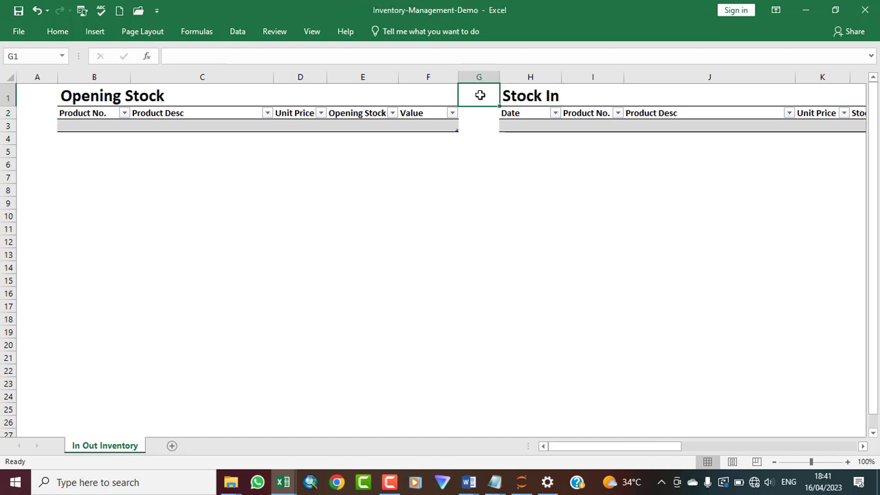
{"action": "left_click", "coordinate": [314, 34]}
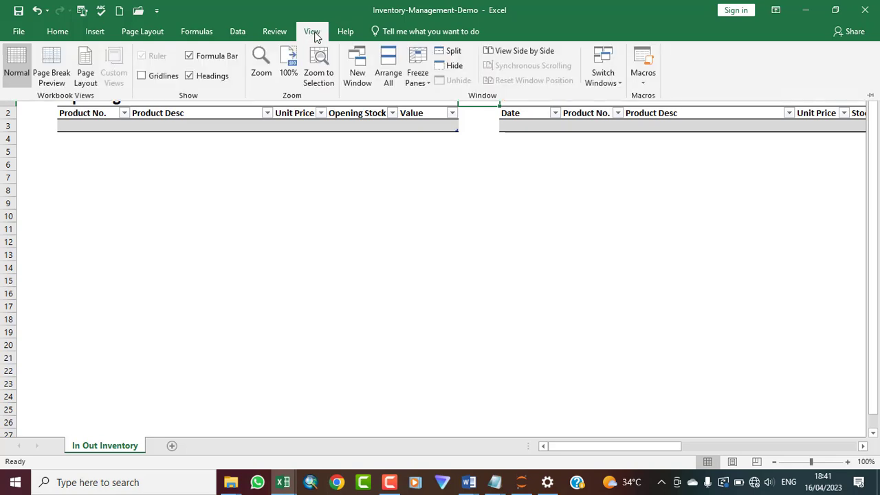
{"action": "left_click", "coordinate": [426, 84]}
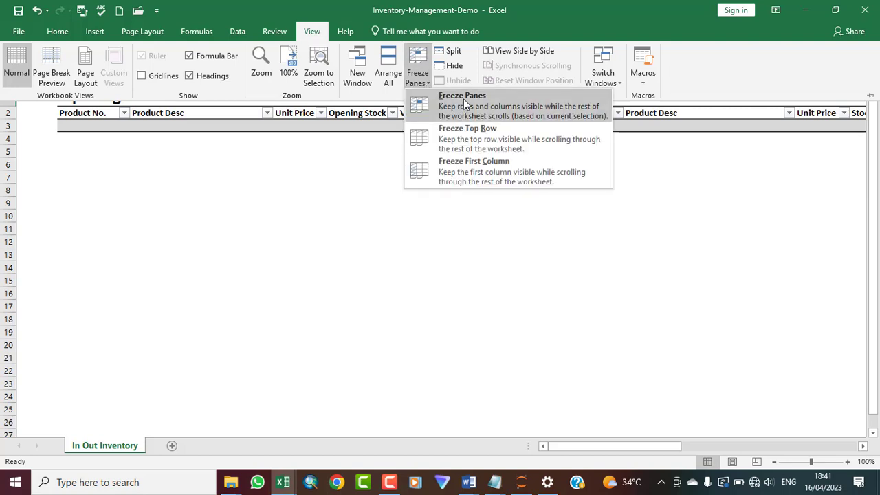
{"action": "left_click", "coordinate": [463, 99]}
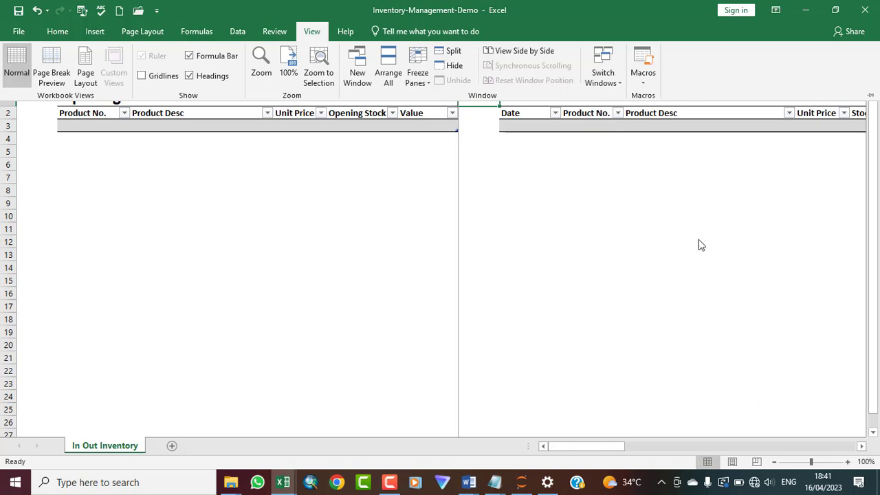
{"action": "left_click", "coordinate": [726, 241]}
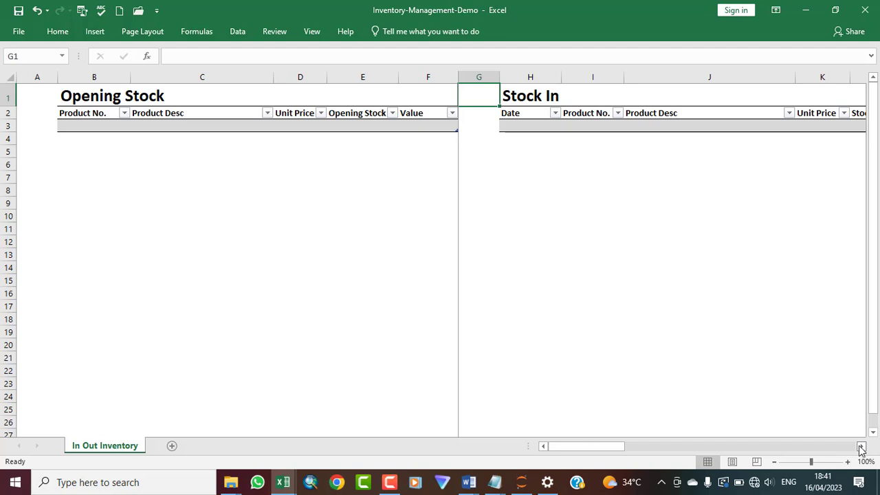
{"action": "left_click_drag", "start_coordinate": [861, 448], "coordinate": [862, 448]}
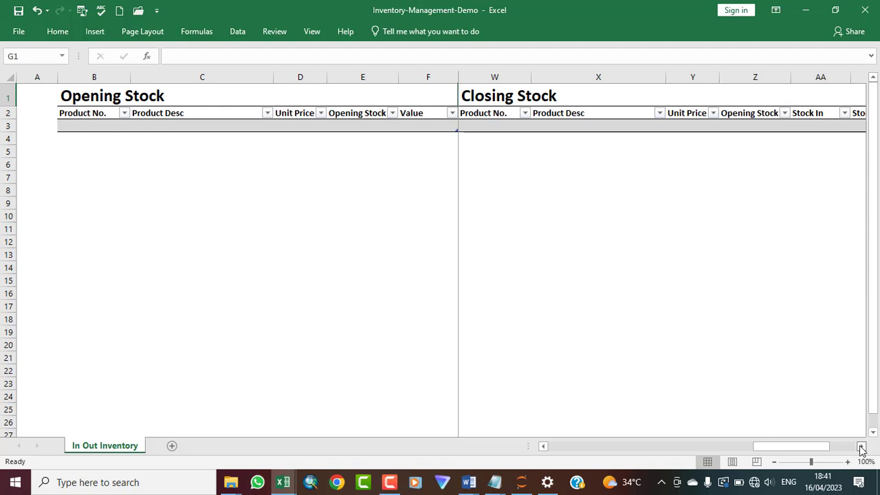
Step: Examine the Stock Out and Stock In tables beside the frozen Opening Stock columns, ending back at column G
{"action": "left_click", "coordinate": [544, 447]}
{"action": "left_click_drag", "start_coordinate": [545, 448], "coordinate": [545, 448]}
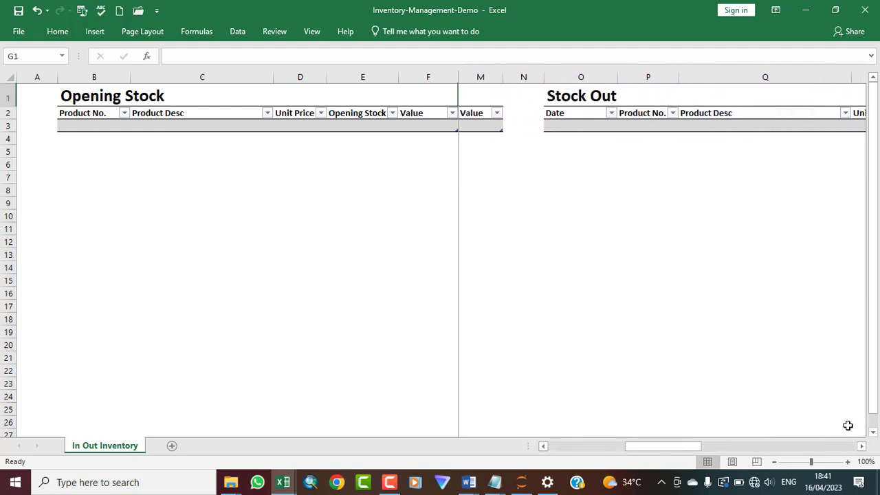
{"action": "left_click_drag", "start_coordinate": [864, 448], "coordinate": [863, 449]}
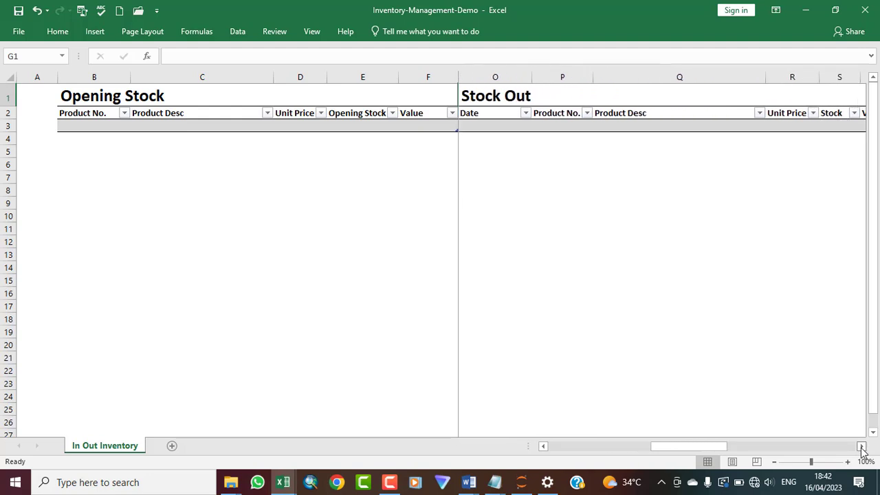
{"action": "left_click", "coordinate": [544, 448]}
{"action": "left_click_drag", "start_coordinate": [544, 447], "coordinate": [543, 448]}
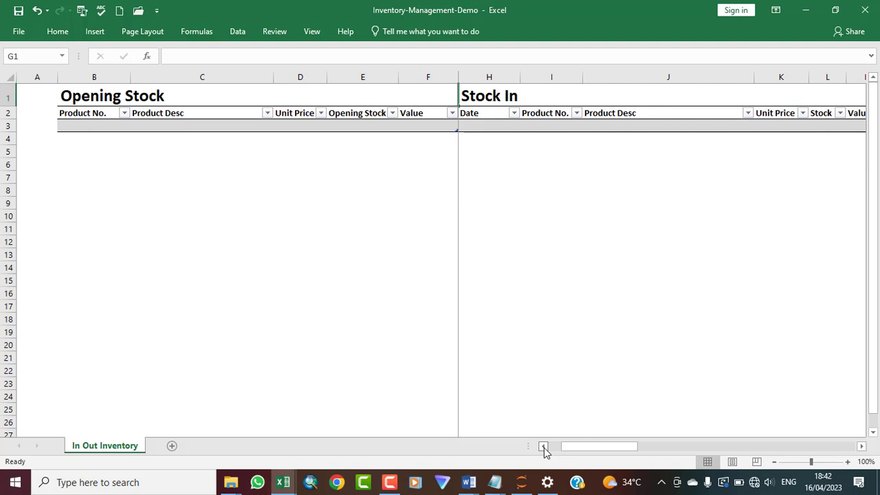
{"action": "left_click", "coordinate": [544, 448]}
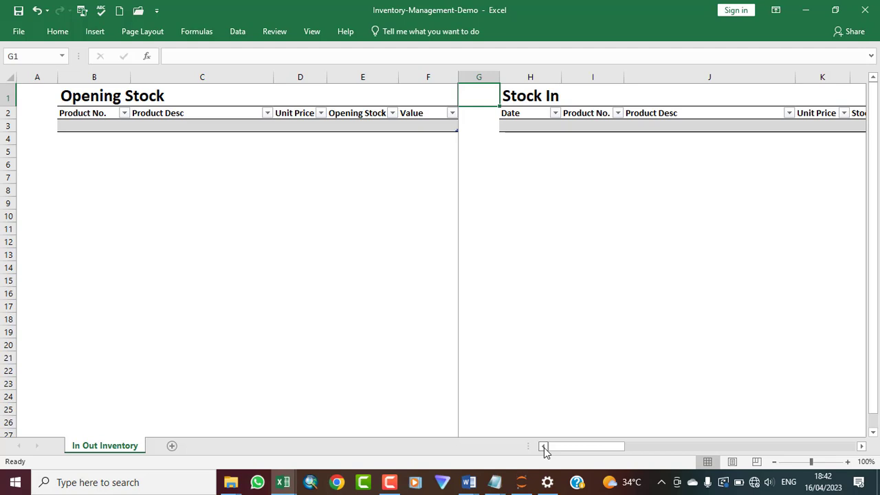
Step: Switch to the Book1 workbook and copy the product data in A2:D22, without the header row
{"action": "mouse_move", "coordinate": [287, 487]}
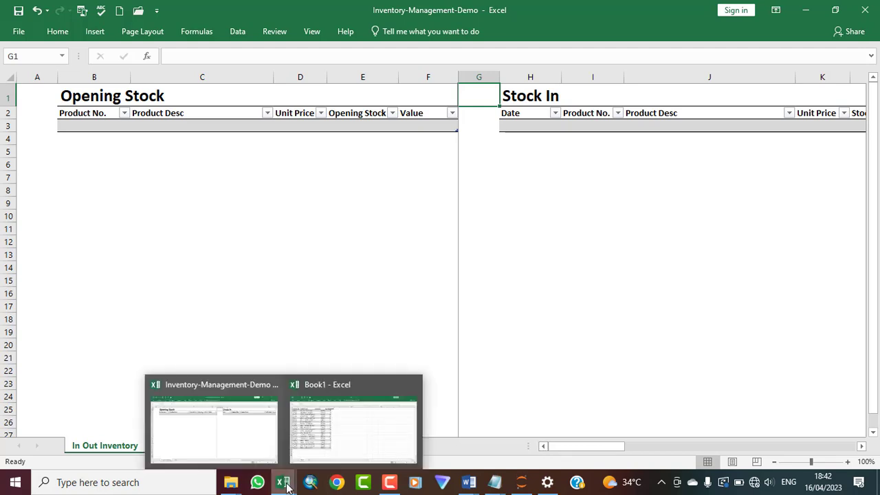
{"action": "left_click", "coordinate": [314, 450]}
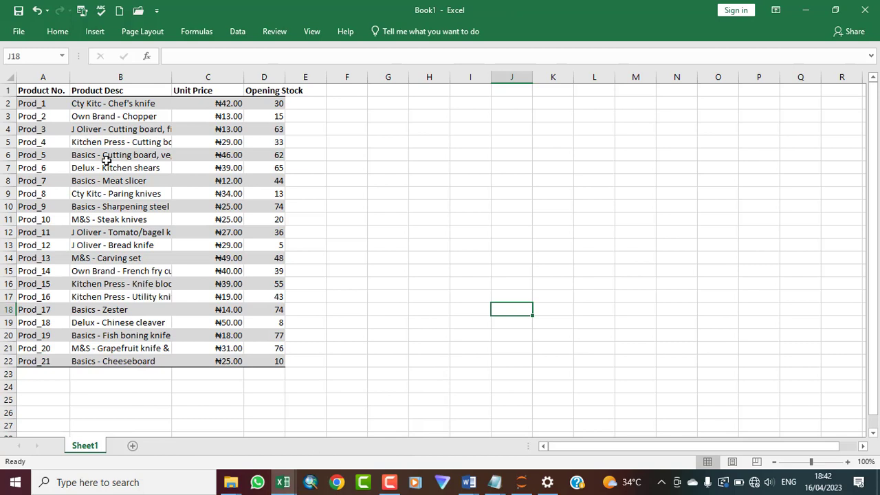
{"action": "left_click", "coordinate": [27, 103]}
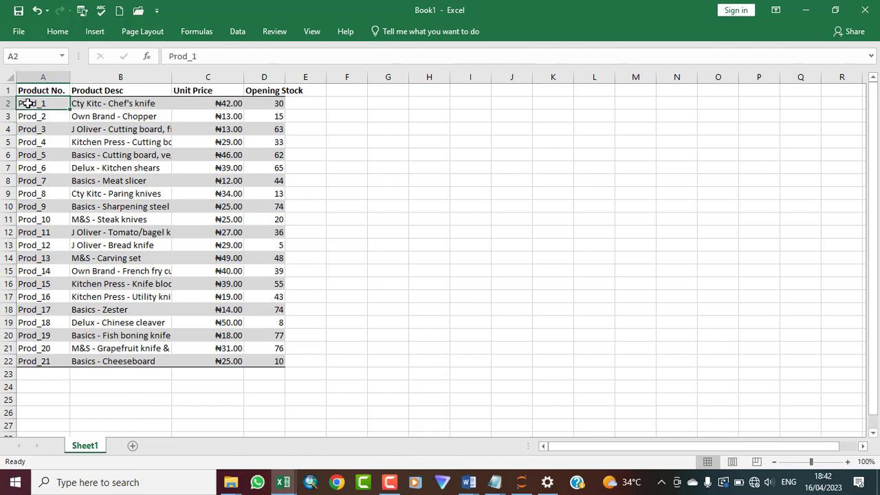
{"action": "left_click_drag", "start_coordinate": [28, 103], "coordinate": [258, 354]}
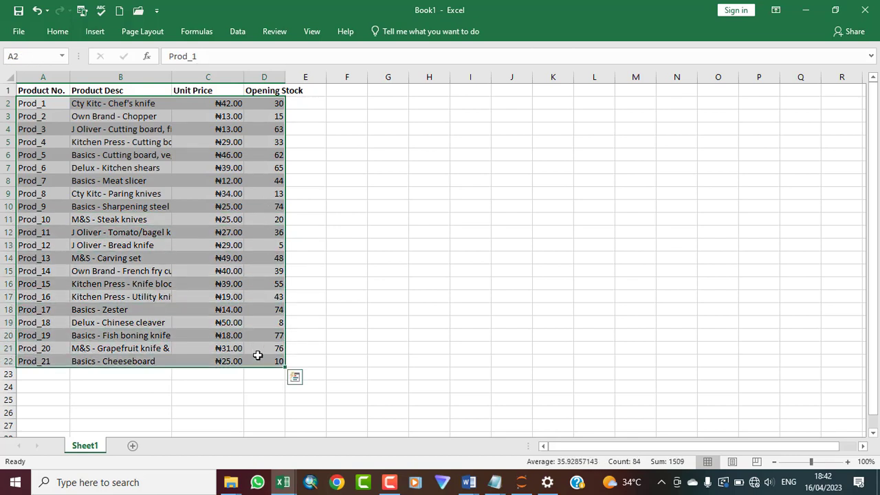
{"action": "key", "text": "ctrl+c"}
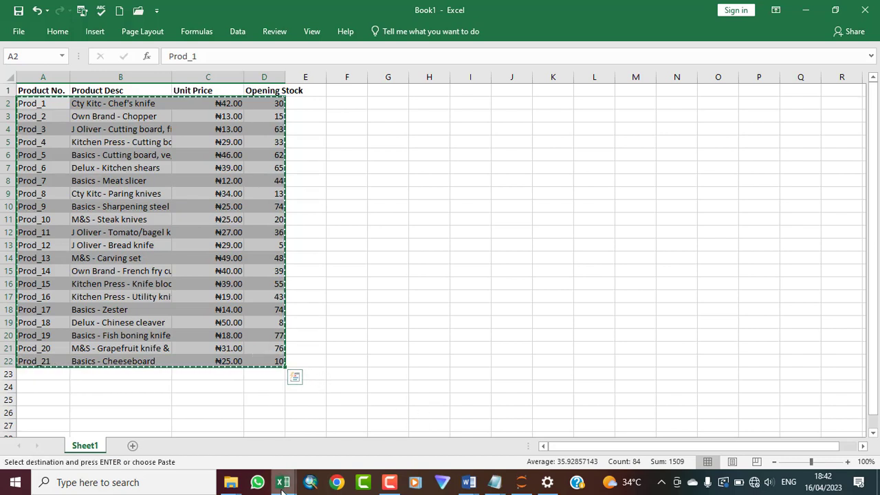
Step: Paste the copied product rows as values into the Opening Stock table of Inventory-Management-Demo, starting at cell B3
{"action": "mouse_move", "coordinate": [282, 491]}
{"action": "left_click", "coordinate": [218, 444]}
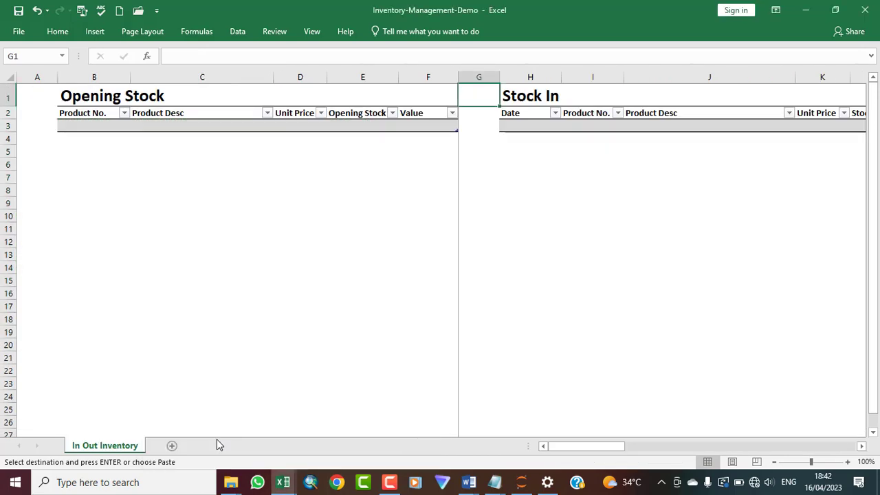
{"action": "left_click", "coordinate": [74, 125]}
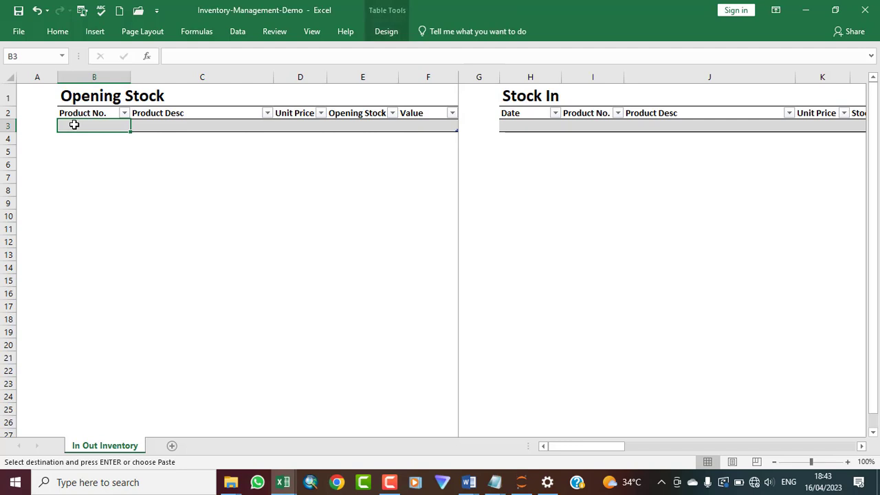
{"action": "right_click", "coordinate": [74, 125]}
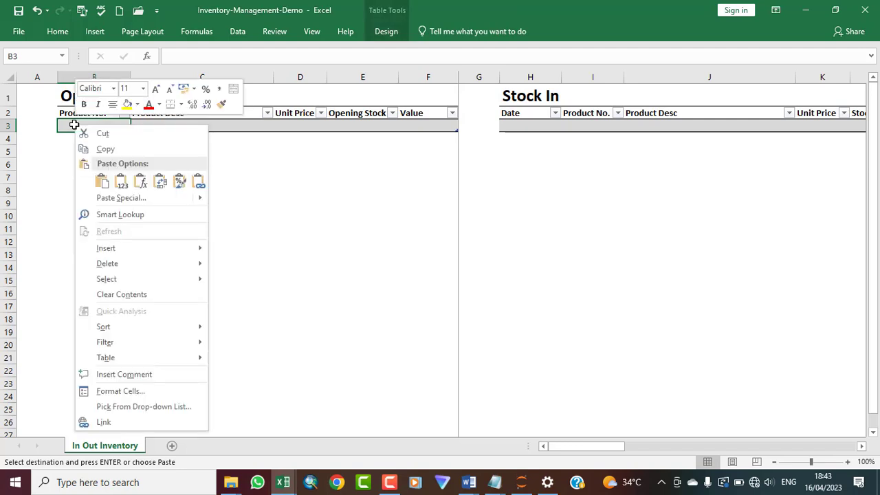
{"action": "left_click", "coordinate": [121, 183]}
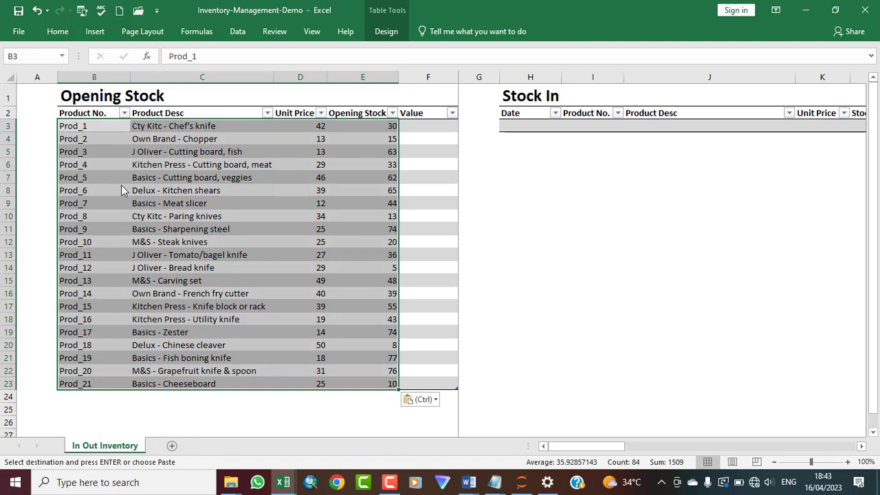
{"action": "left_click", "coordinate": [574, 271]}
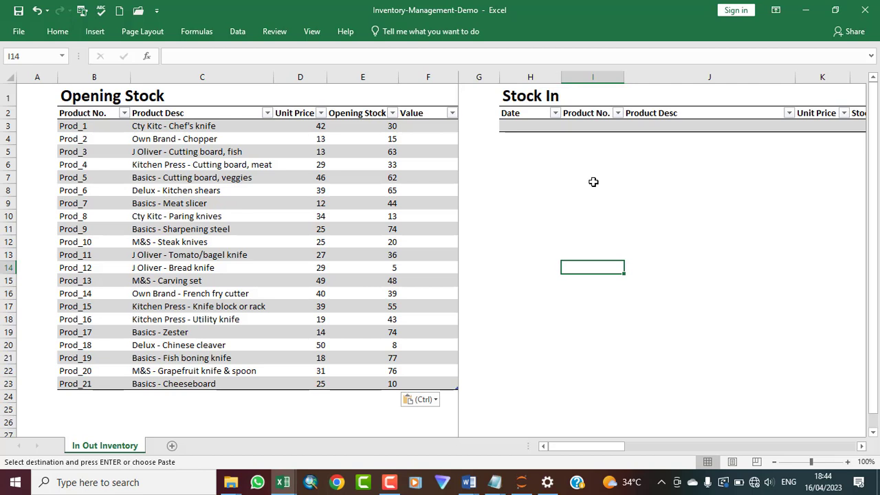
Step: Format the Opening Stock table's Unit Price values in D3:D23 as Currency
{"action": "left_click", "coordinate": [318, 126]}
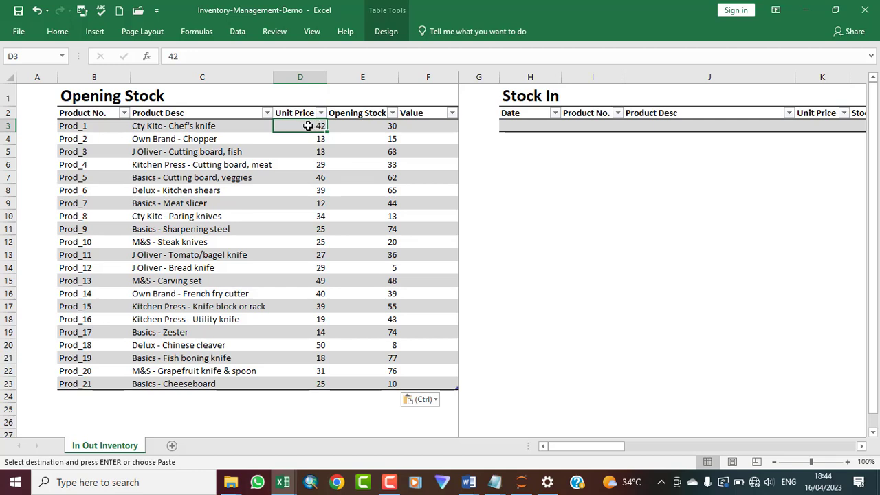
{"action": "left_click_drag", "start_coordinate": [310, 126], "coordinate": [319, 380]}
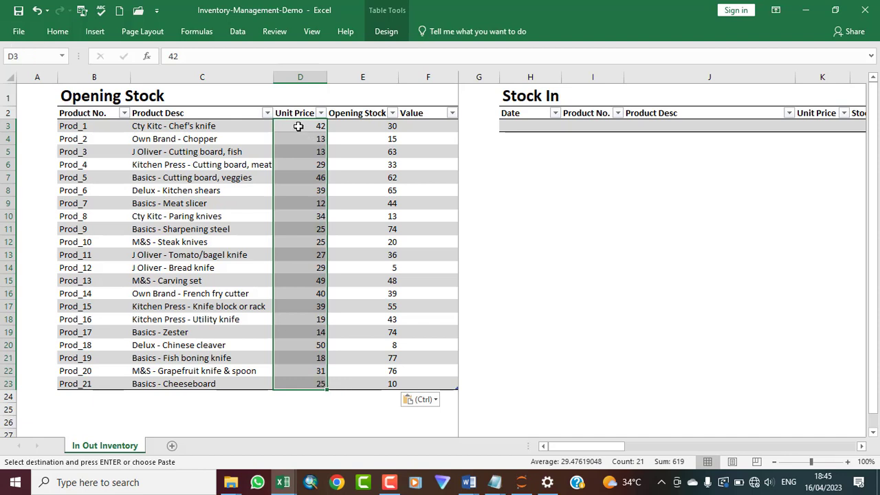
{"action": "left_click", "coordinate": [57, 32]}
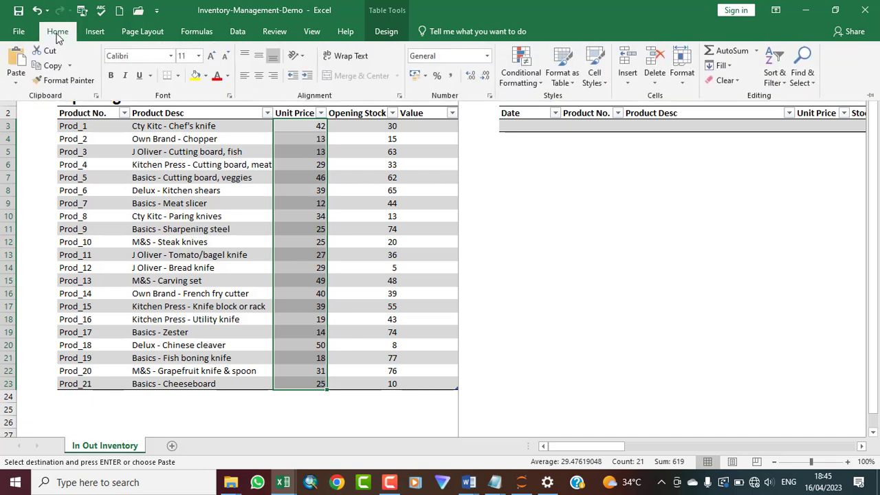
{"action": "left_click", "coordinate": [487, 59]}
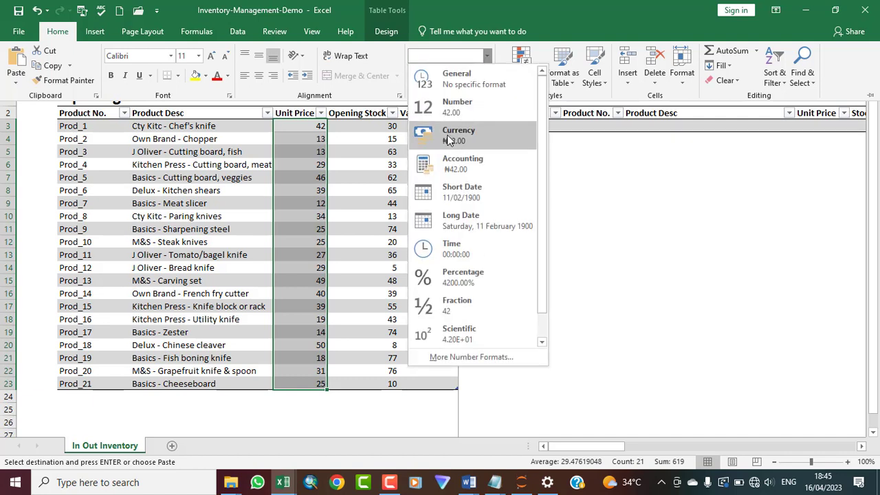
{"action": "left_click", "coordinate": [447, 141]}
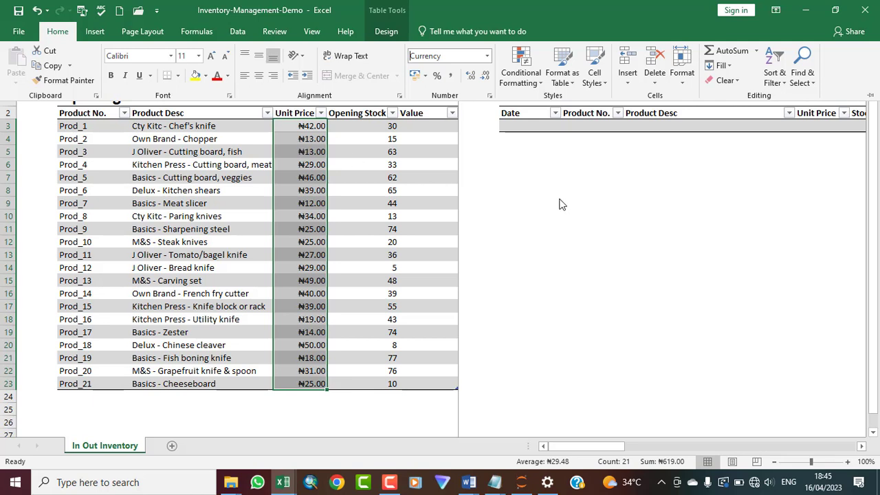
{"action": "left_click", "coordinate": [617, 232]}
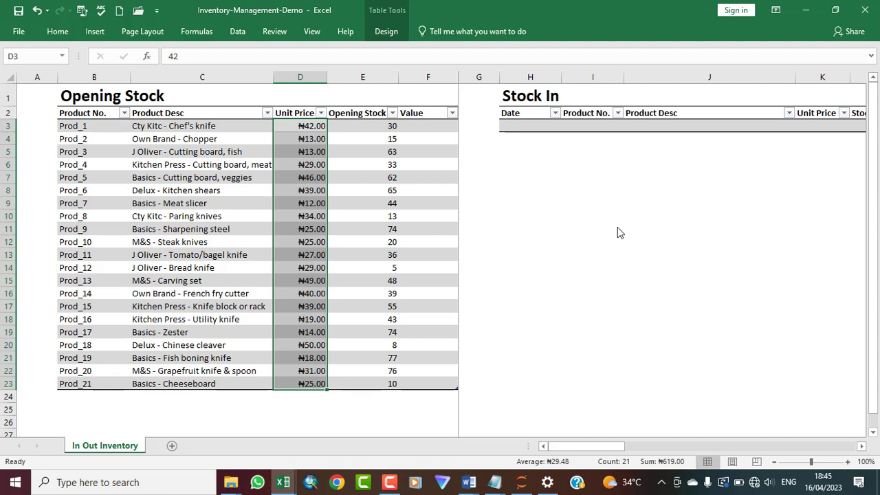
{"action": "left_click", "coordinate": [575, 216]}
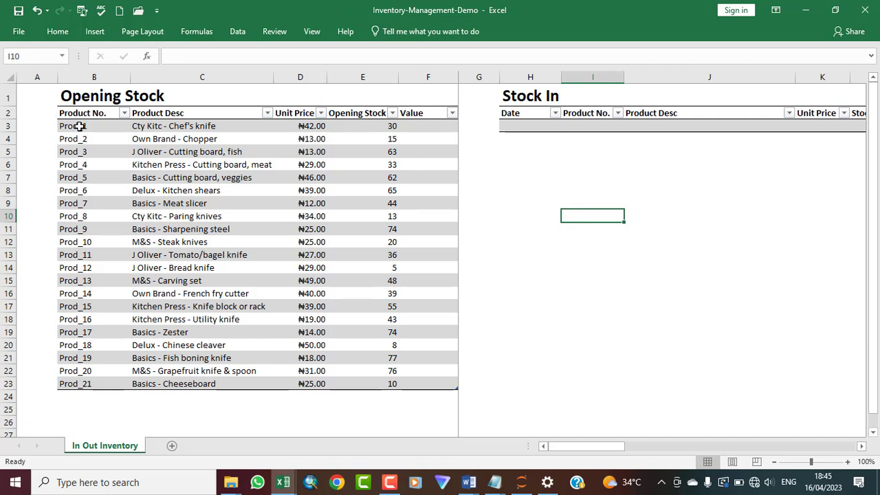
Step: Copy the Opening Stock product rows in B3:E23 and go to the empty Closing Stock table
{"action": "left_click_drag", "start_coordinate": [80, 126], "coordinate": [349, 380]}
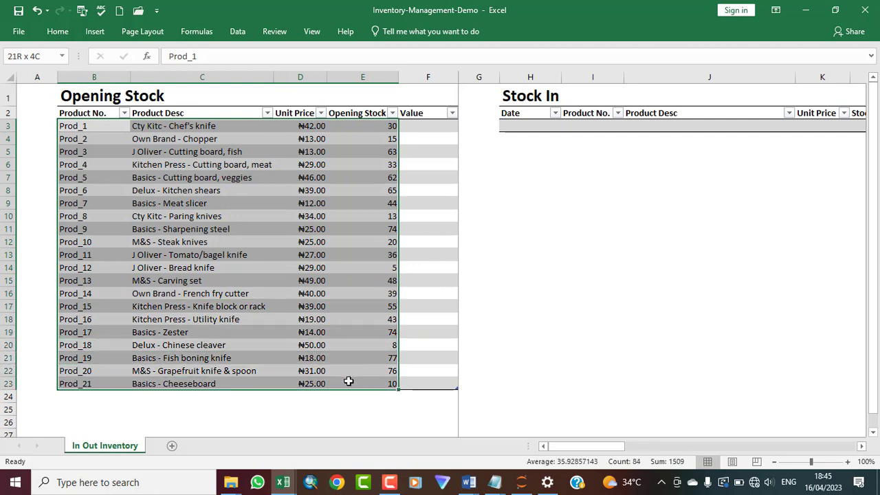
{"action": "left_click_drag", "start_coordinate": [349, 382], "coordinate": [349, 381]}
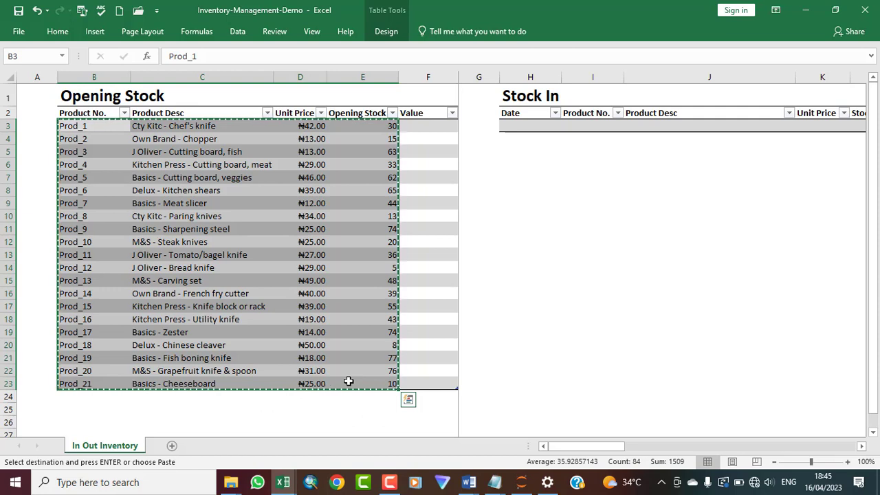
{"action": "left_click", "coordinate": [862, 447]}
{"action": "left_click", "coordinate": [861, 448]}
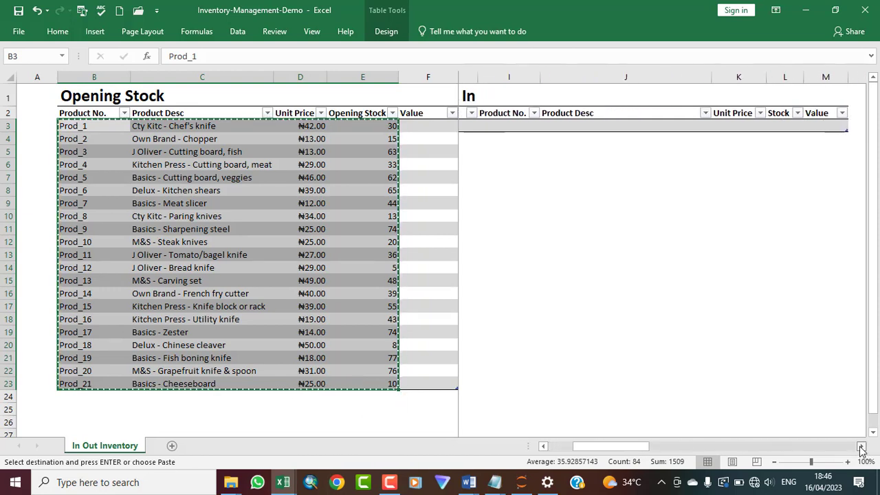
{"action": "left_click", "coordinate": [862, 448]}
{"action": "left_click", "coordinate": [861, 448]}
{"action": "left_click", "coordinate": [862, 447]}
{"action": "left_click", "coordinate": [861, 448]}
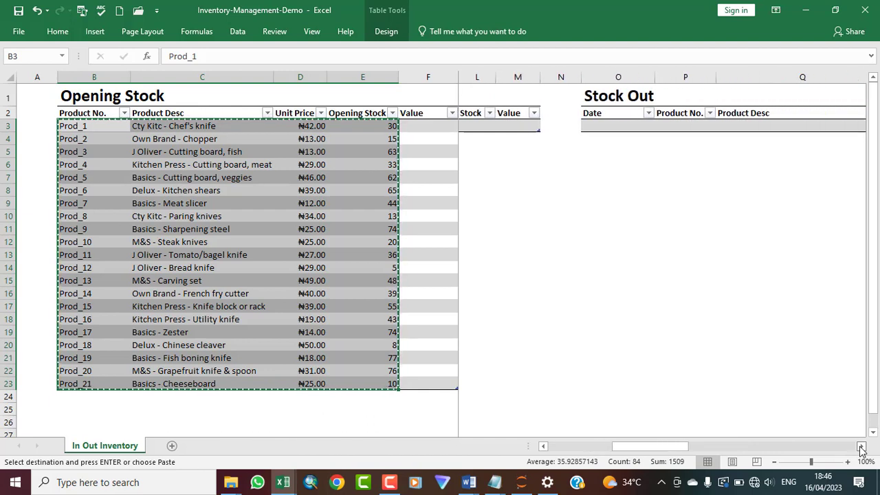
{"action": "left_click", "coordinate": [862, 447]}
{"action": "left_click", "coordinate": [862, 447]}
{"action": "left_click", "coordinate": [862, 448]}
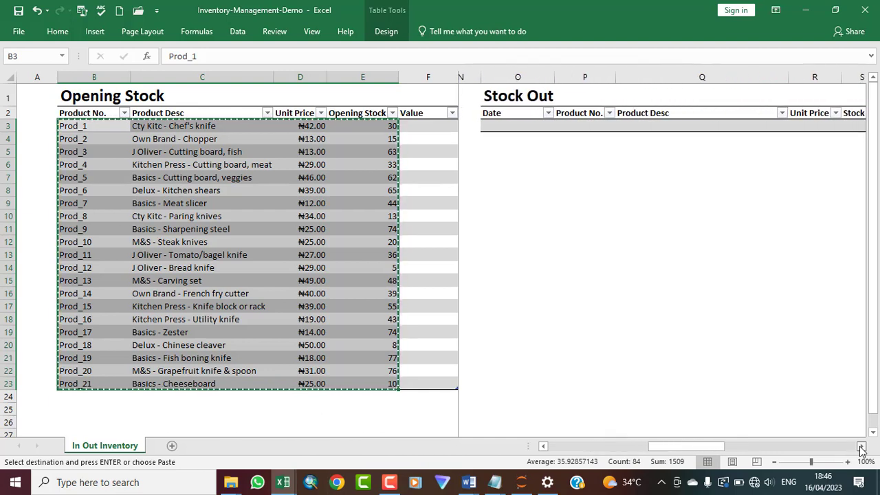
{"action": "left_click", "coordinate": [862, 448]}
{"action": "left_click", "coordinate": [862, 448]}
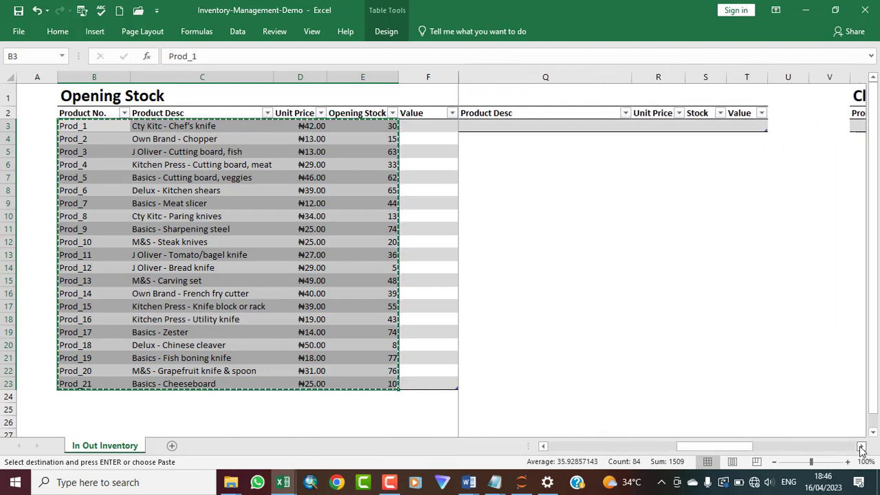
{"action": "left_click", "coordinate": [862, 448]}
{"action": "left_click", "coordinate": [862, 448]}
{"action": "left_click", "coordinate": [862, 448]}
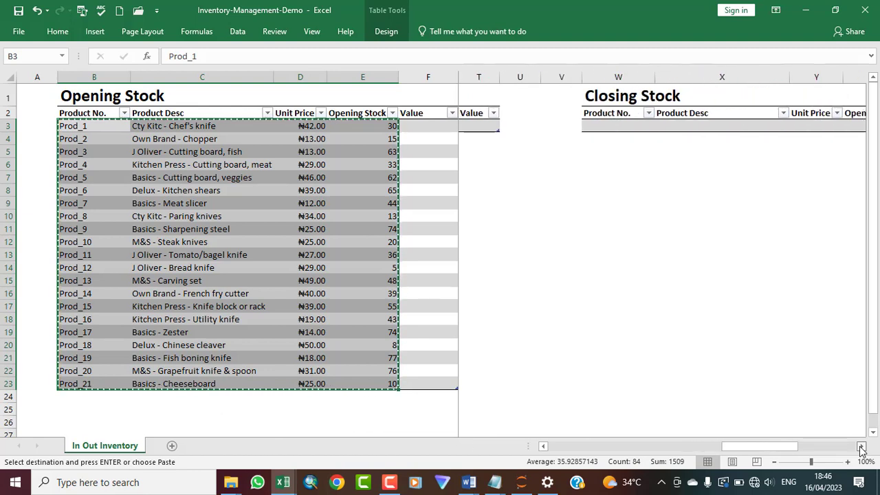
{"action": "left_click", "coordinate": [862, 448]}
{"action": "left_click", "coordinate": [862, 447]}
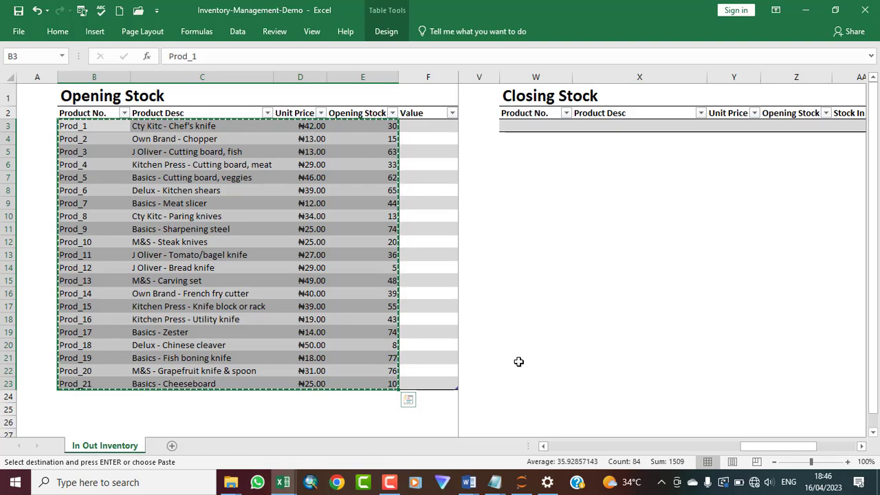
{"action": "mouse_move", "coordinate": [391, 483]}
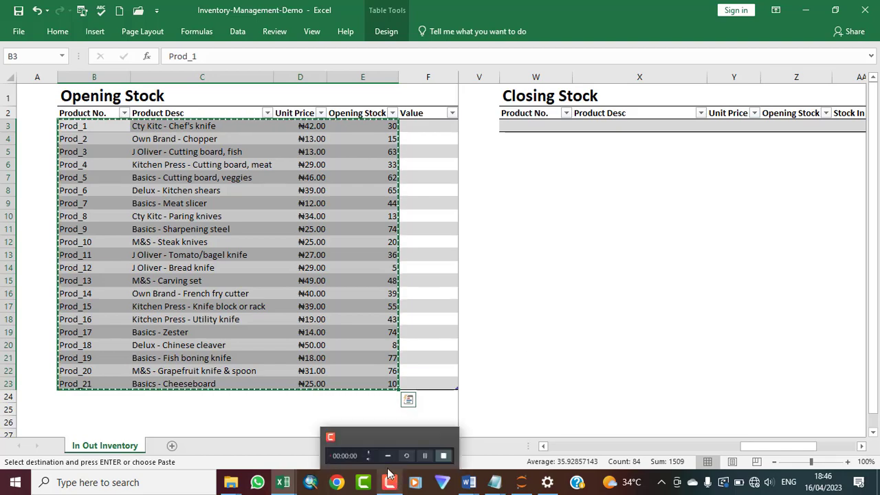
{"action": "mouse_move", "coordinate": [442, 459]}
{"action": "left_click", "coordinate": [386, 487]}
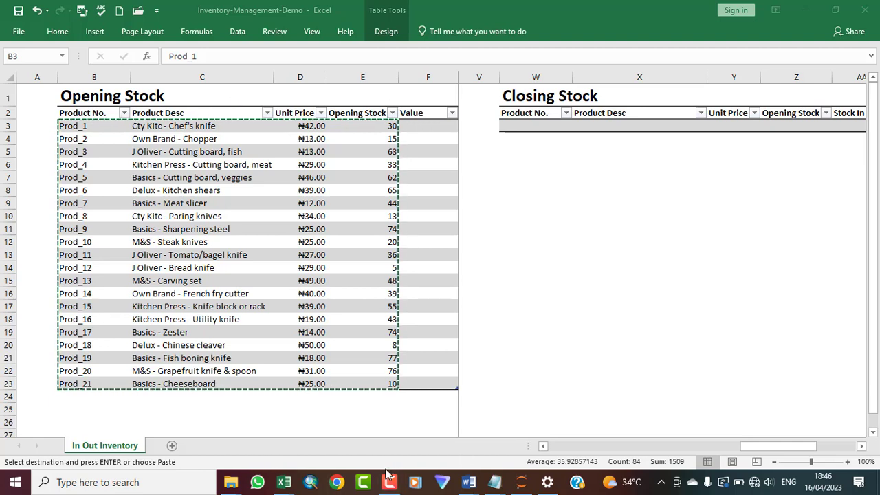
{"action": "mouse_move", "coordinate": [387, 486]}
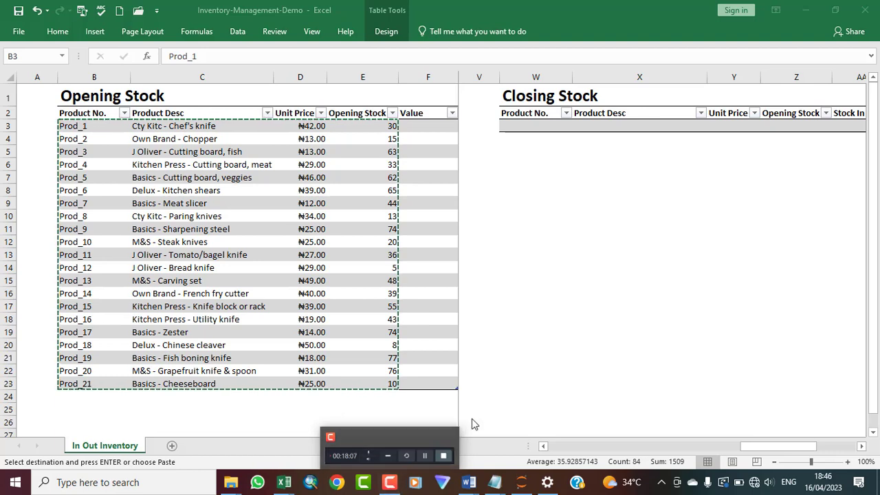